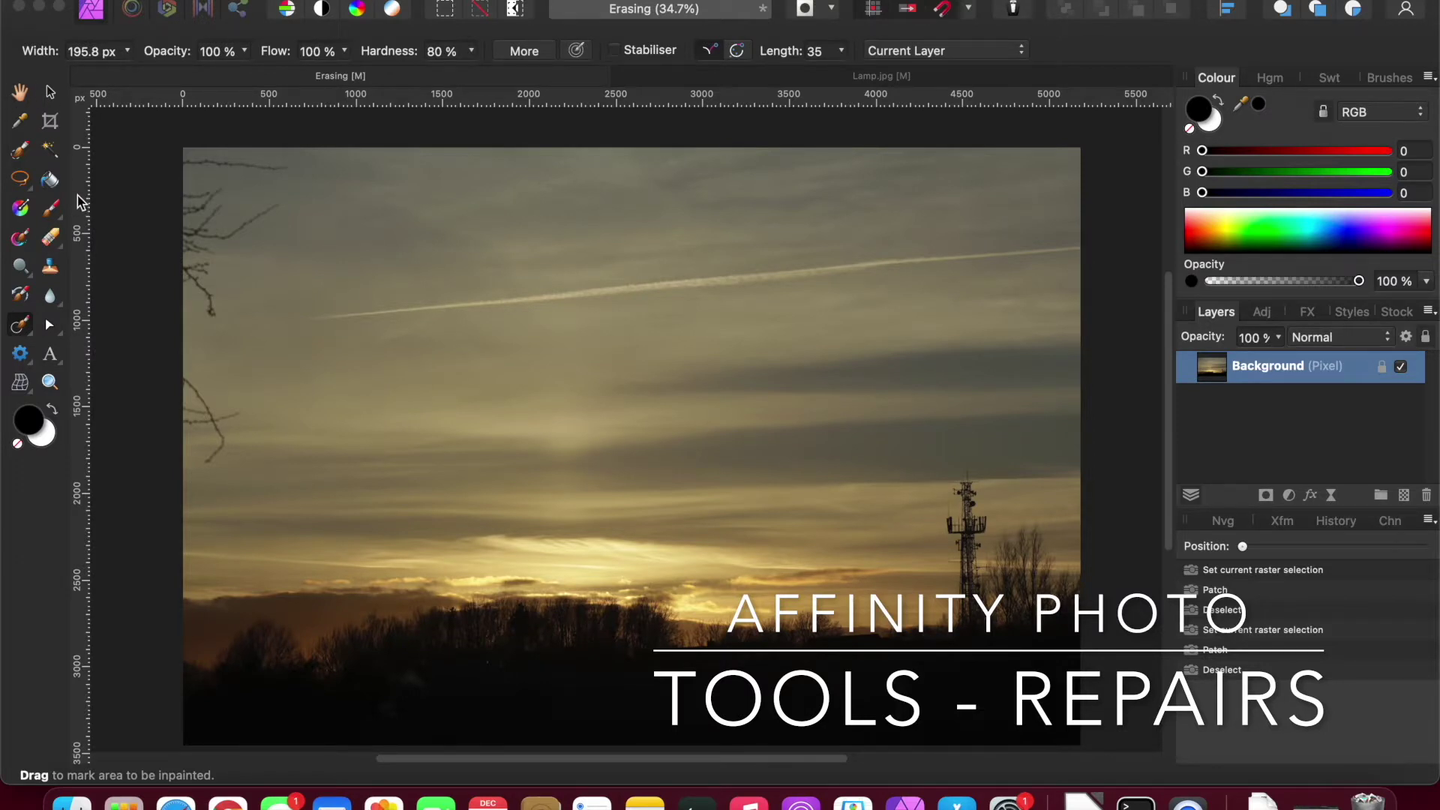
Select the Inpainting Brush from the repair tools flyout
{"action": "left_click", "coordinate": [30, 336]}
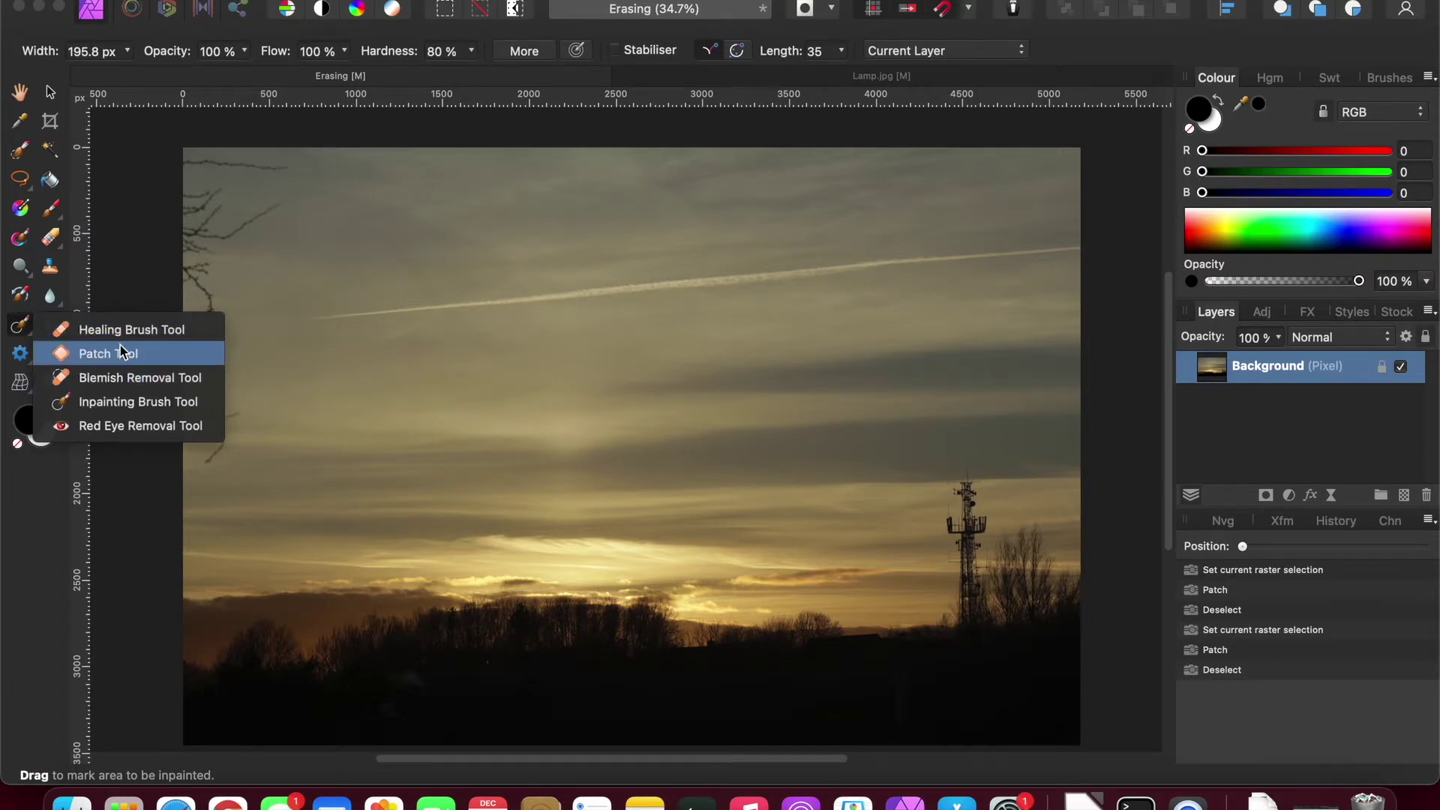
{"action": "left_click", "coordinate": [102, 403]}
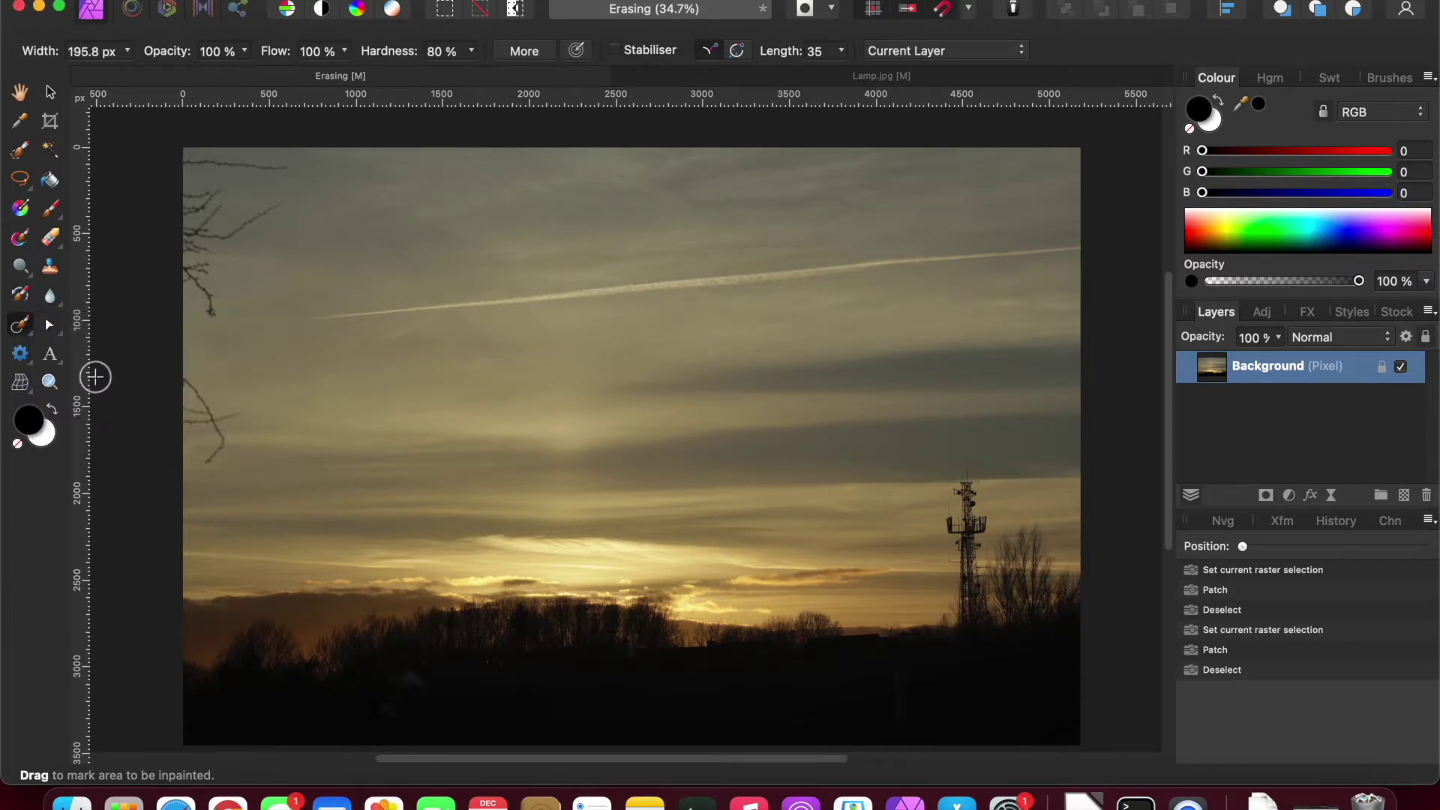
{"action": "left_click", "coordinate": [26, 330]}
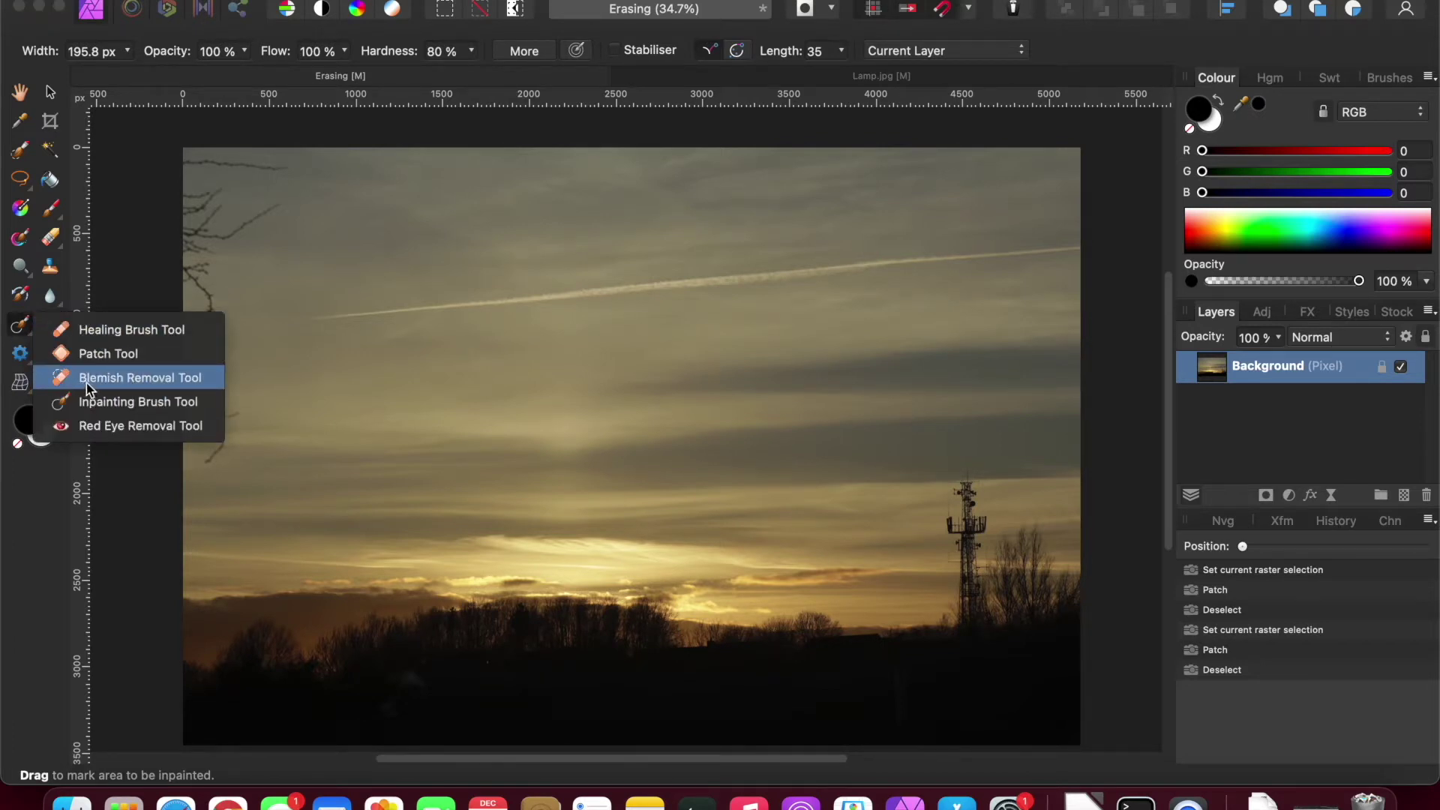
{"action": "left_click", "coordinate": [26, 332]}
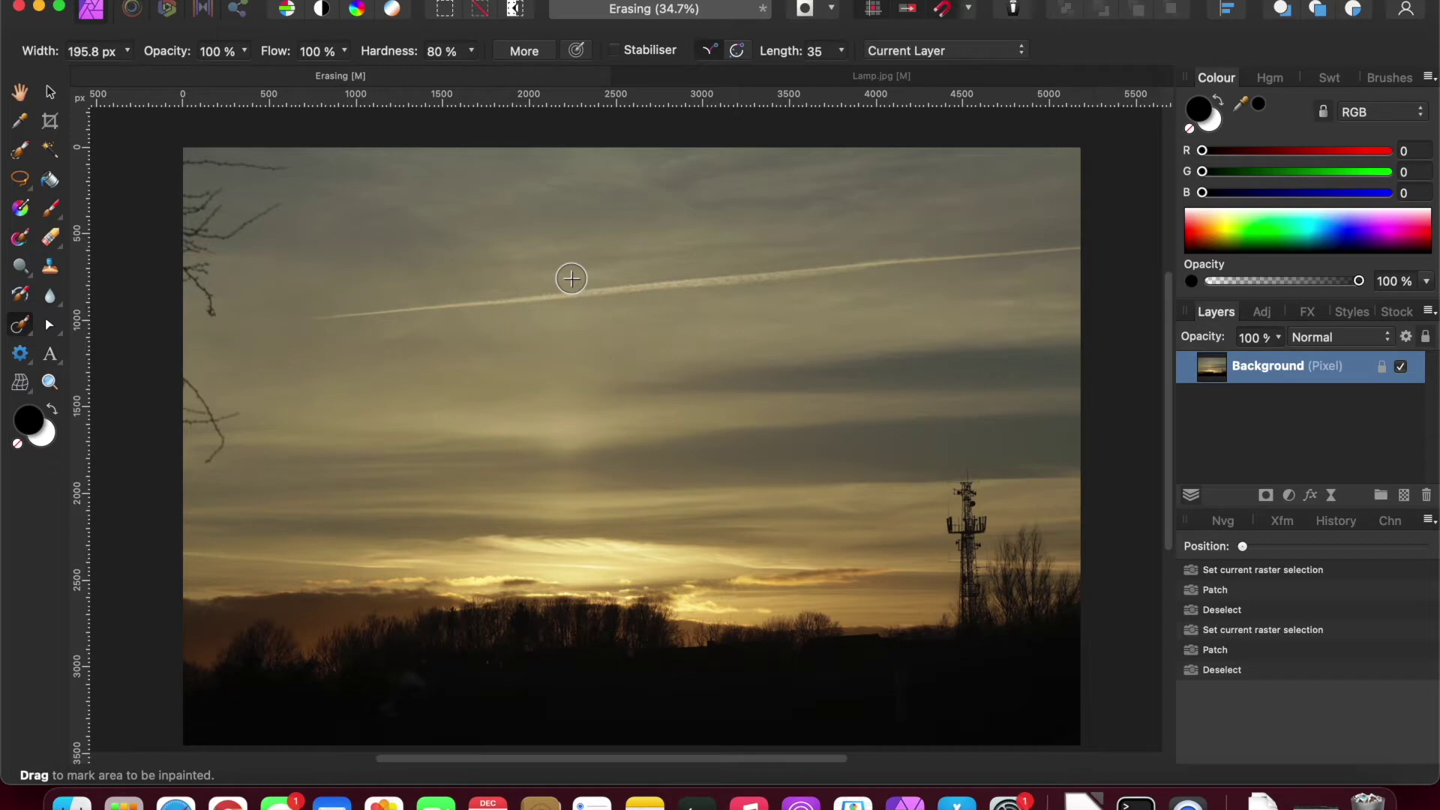
Return to the Erasing sunset photo and set the brush width to 284.5 px
{"action": "left_click", "coordinate": [713, 77]}
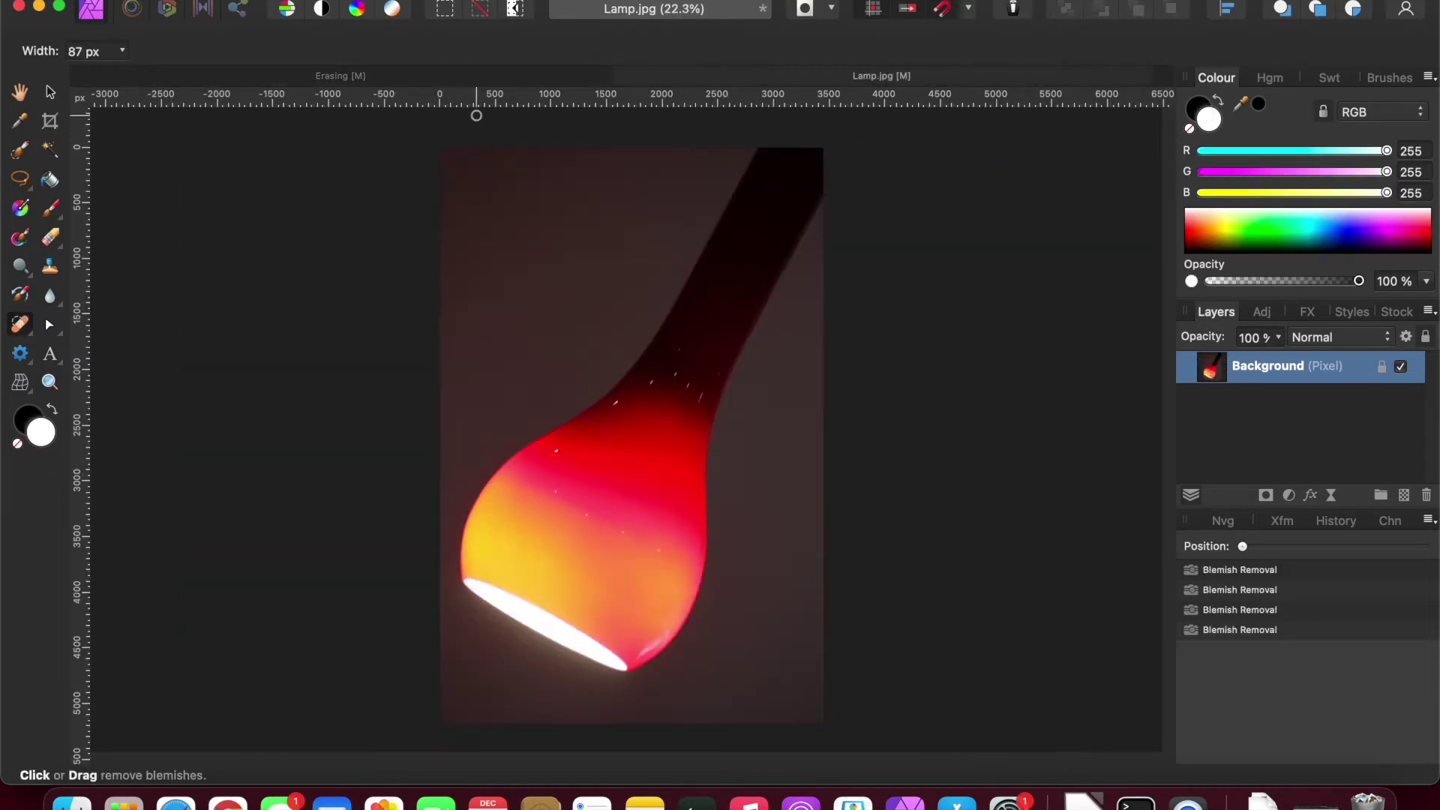
{"action": "left_click", "coordinate": [461, 77]}
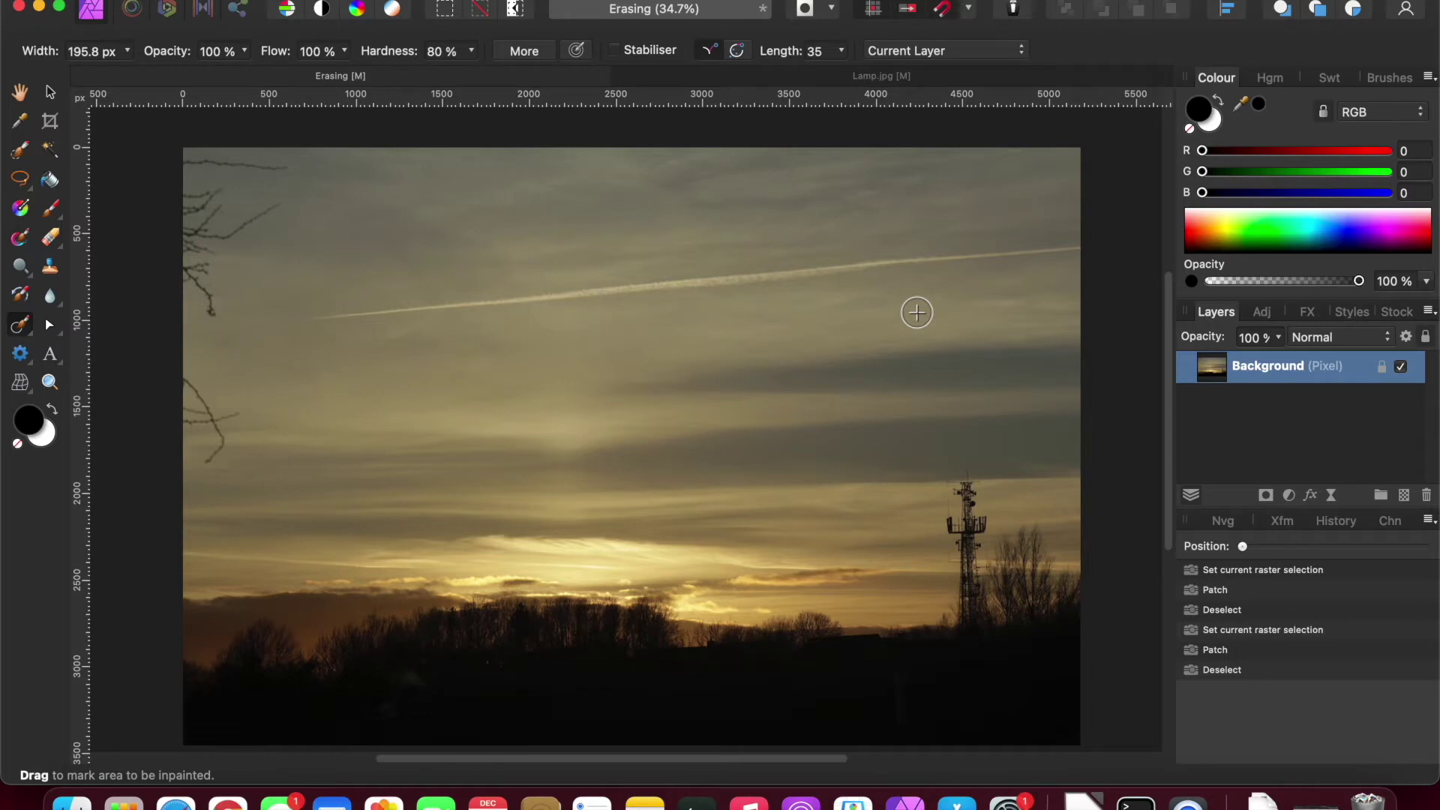
{"action": "key", "text": "bracketright"}
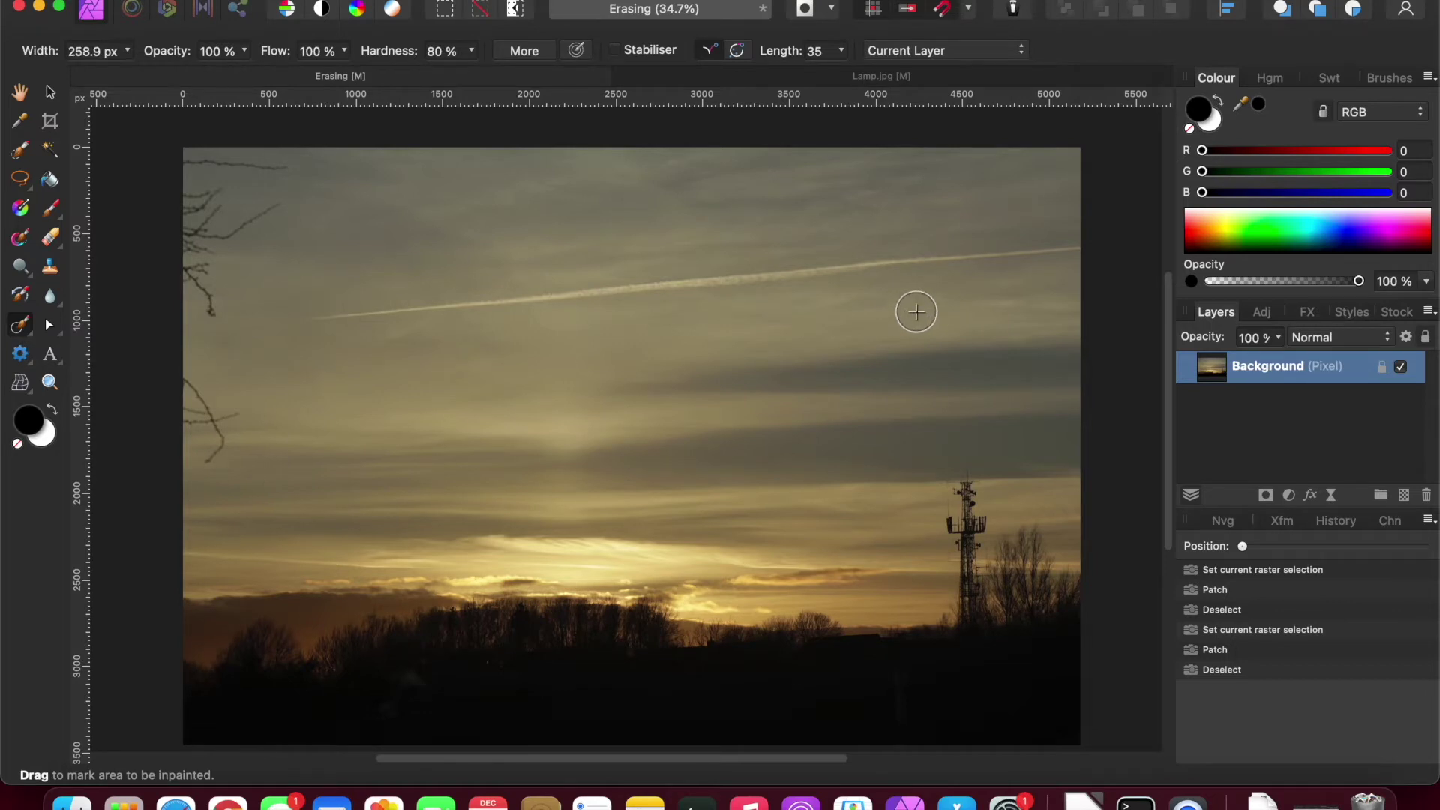
{"action": "key", "text": "bracketleft"}
{"action": "key", "text": "bracketleft"}
{"action": "key", "text": "bracketright"}
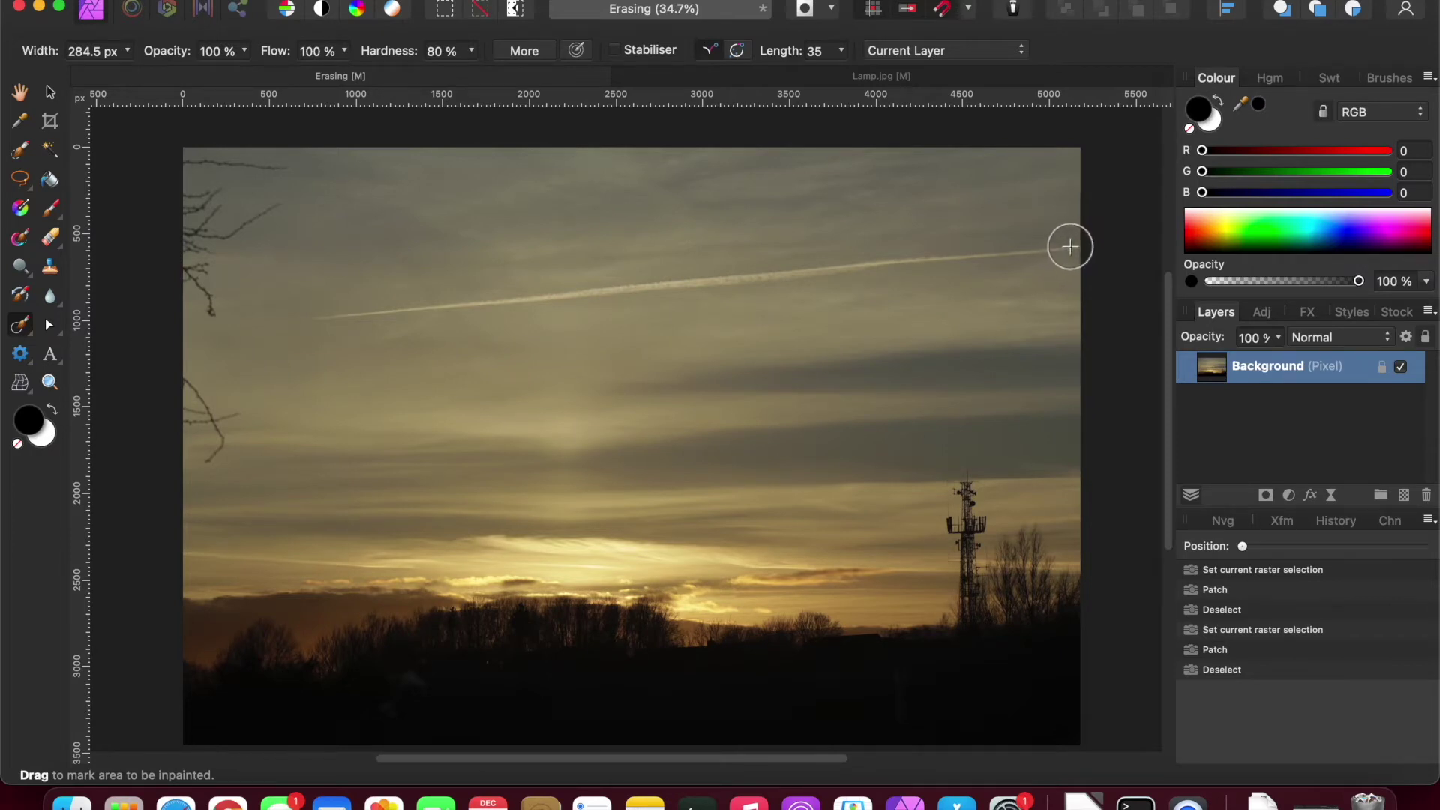
Inpaint the contrail away in right-to-left strokes, then zoom in and out to check
{"action": "left_click_drag", "start_coordinate": [1064, 248], "coordinate": [935, 255]}
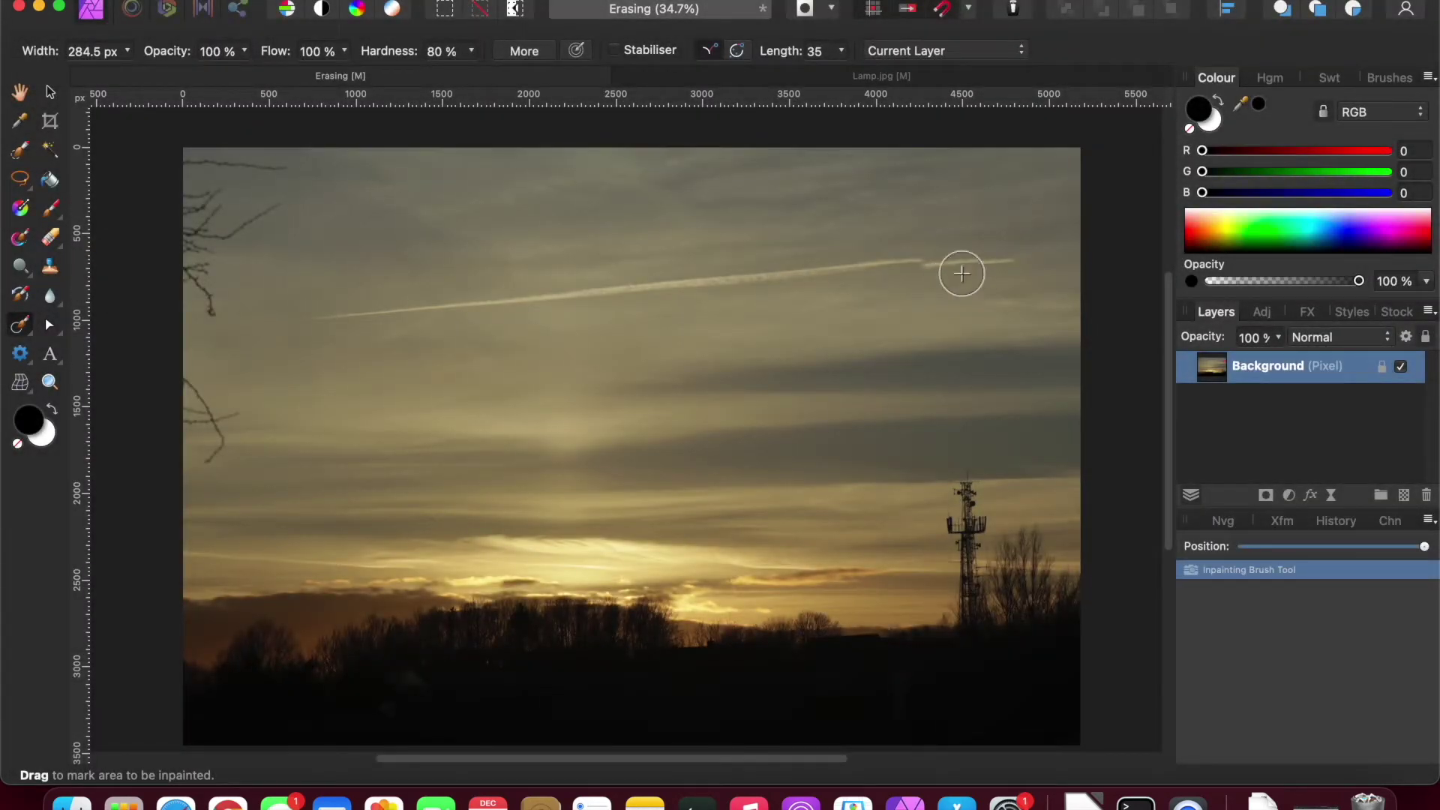
{"action": "left_click_drag", "start_coordinate": [1005, 261], "coordinate": [916, 262]}
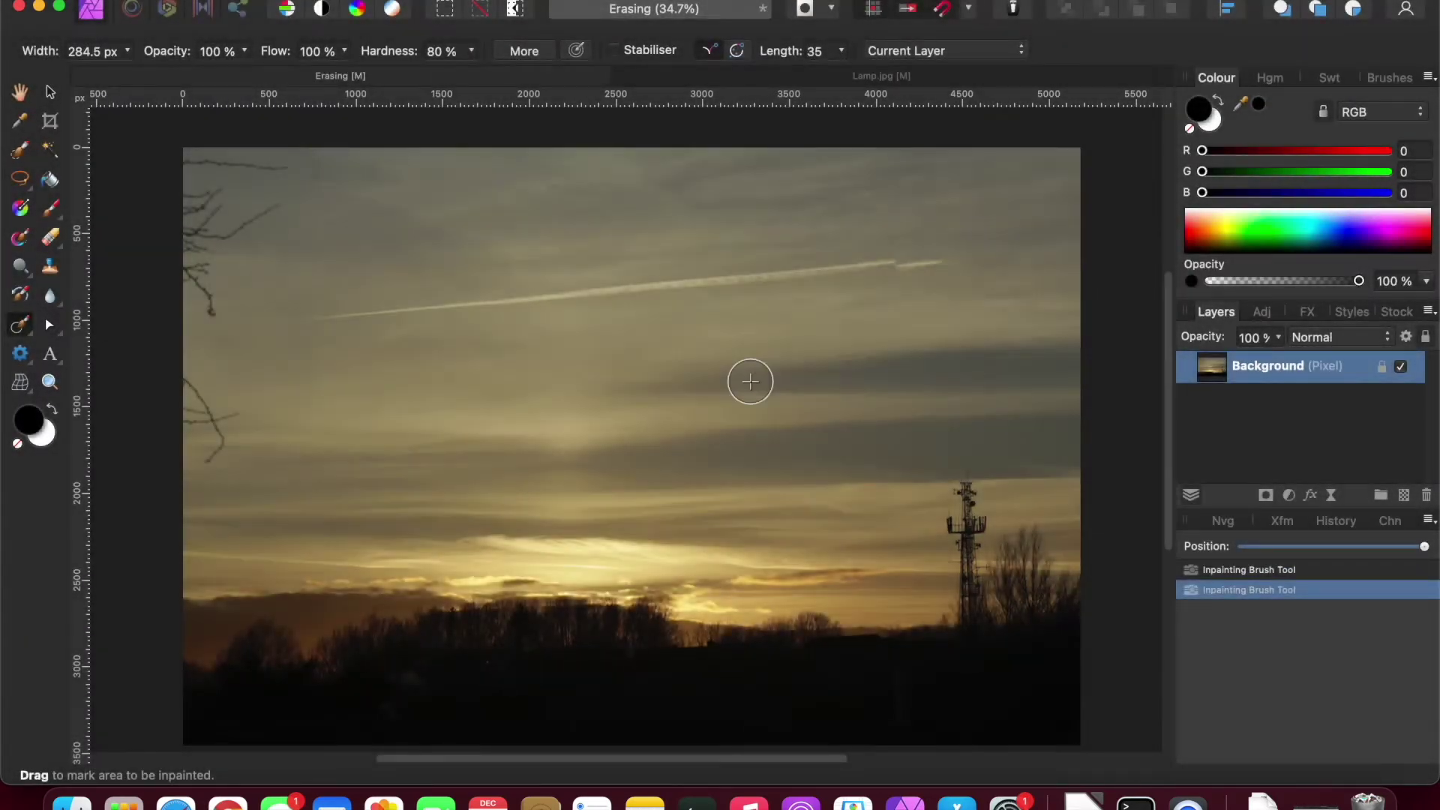
{"action": "left_click", "coordinate": [929, 259]}
{"action": "left_click_drag", "start_coordinate": [938, 256], "coordinate": [822, 284]}
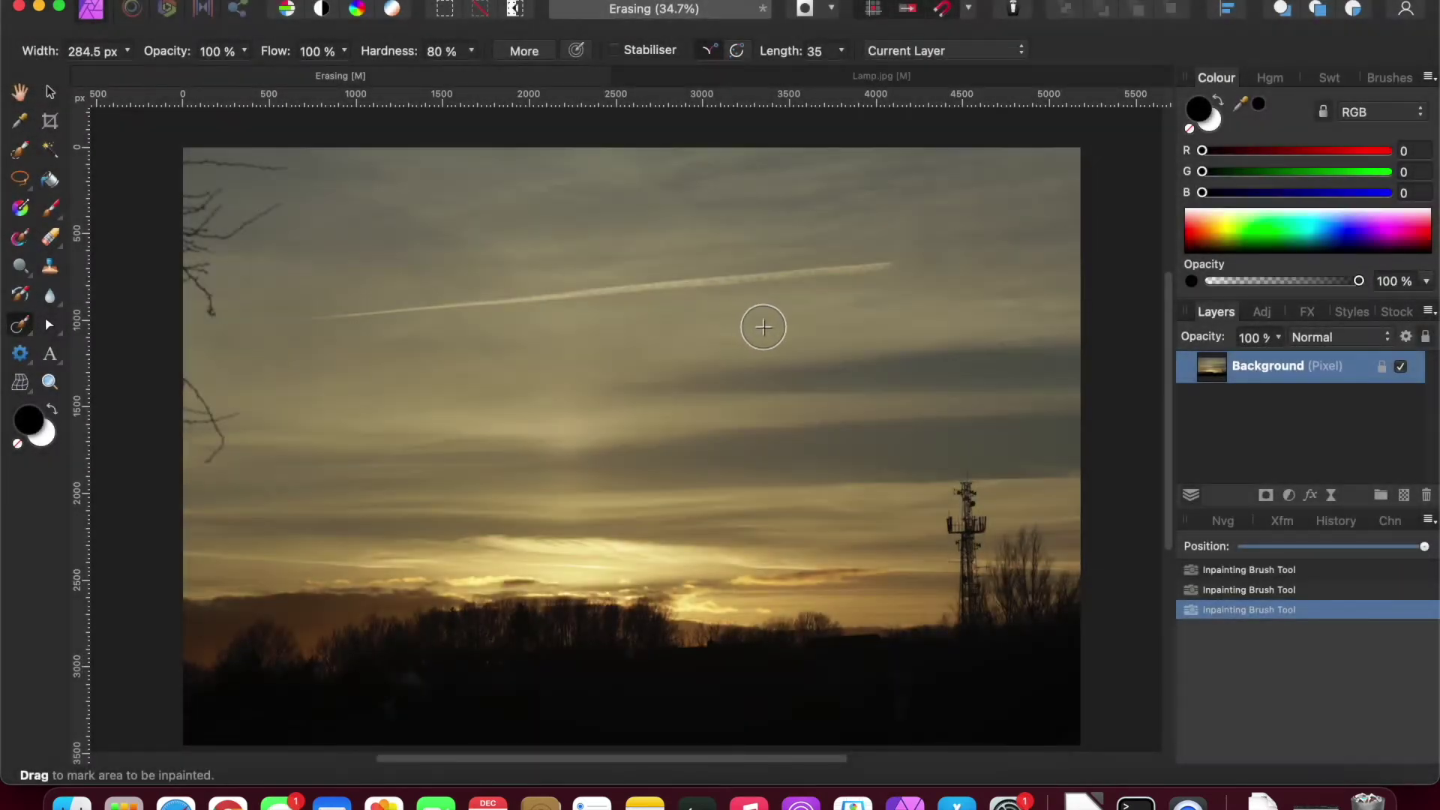
{"action": "left_click_drag", "start_coordinate": [895, 269], "coordinate": [769, 284]}
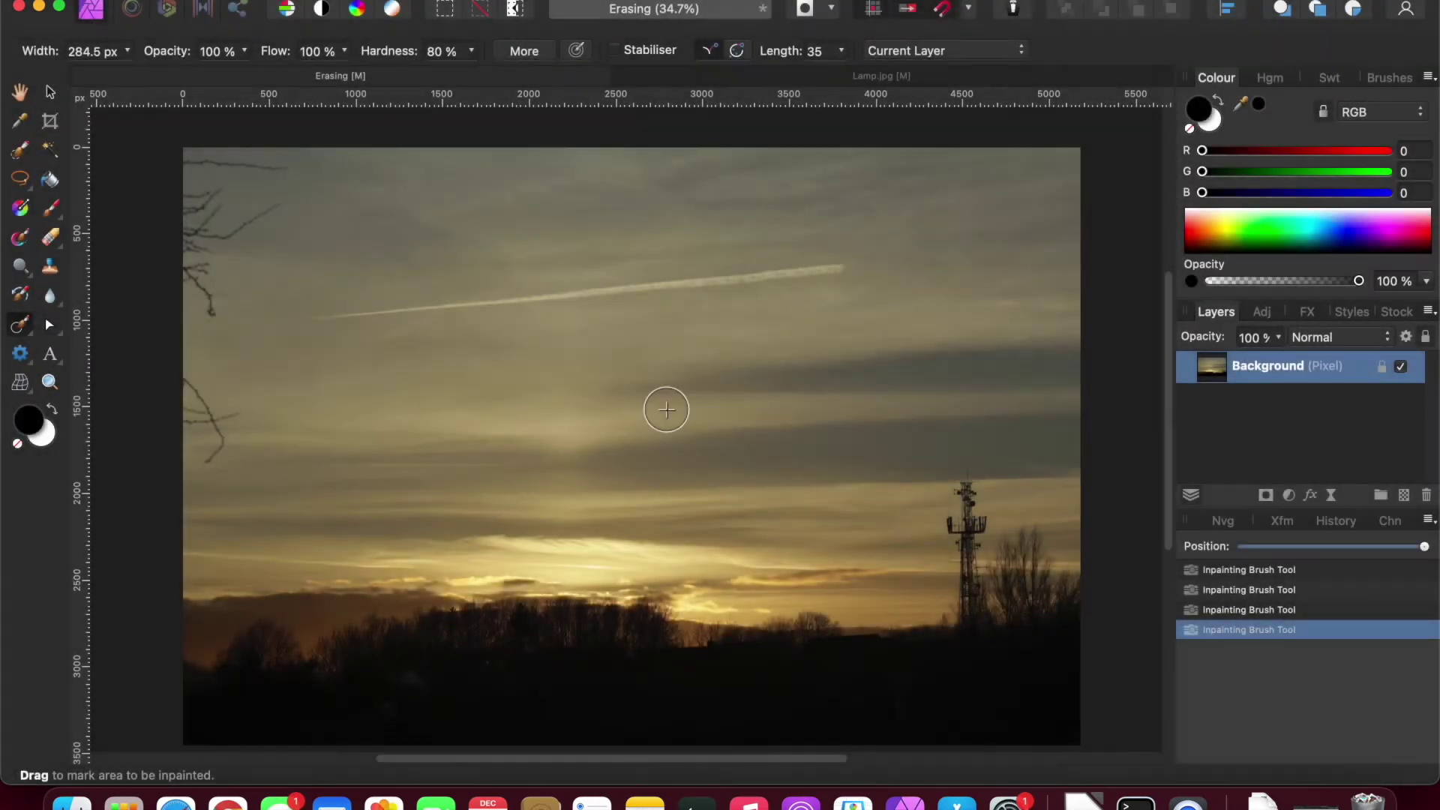
{"action": "mouse_move", "coordinate": [844, 270]}
{"action": "left_mouse_down"}
{"action": "mouse_move", "coordinate": [723, 293]}
{"action": "mouse_move", "coordinate": [299, 318]}
{"action": "left_mouse_up"}
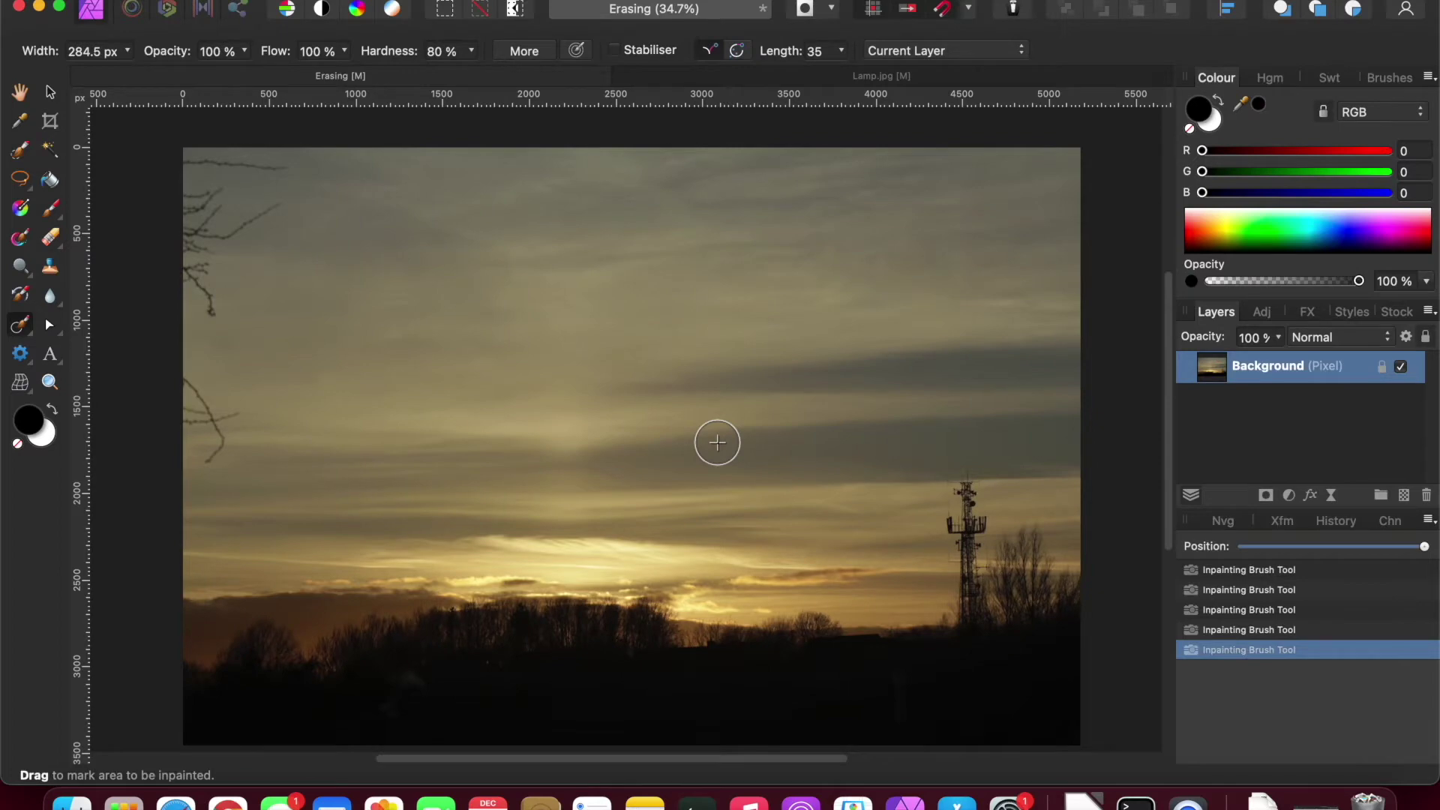
{"action": "scroll", "coordinate": [828, 294], "scroll_direction": "up", "scroll_amount": 5}
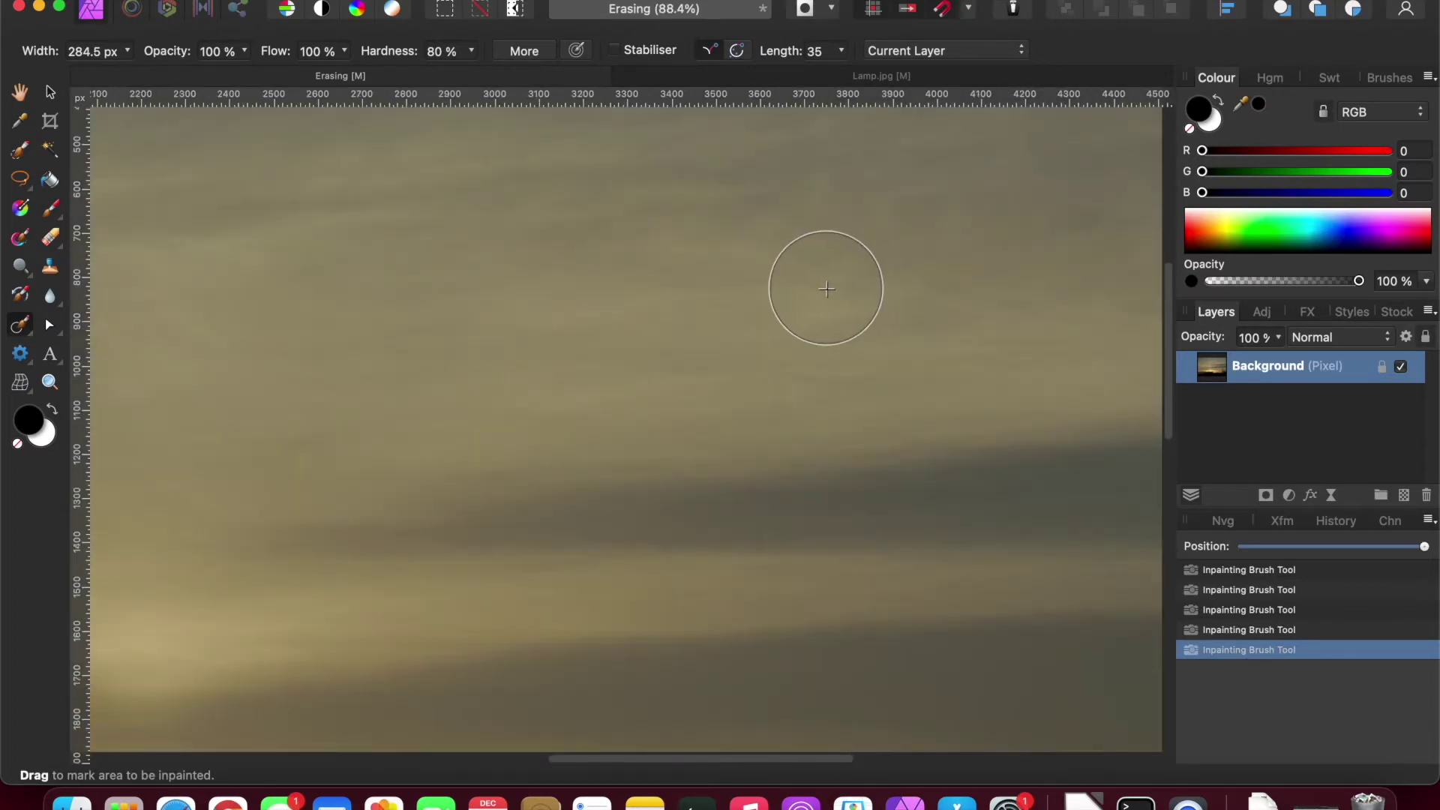
{"action": "scroll", "coordinate": [827, 289], "scroll_direction": "down", "scroll_amount": 5}
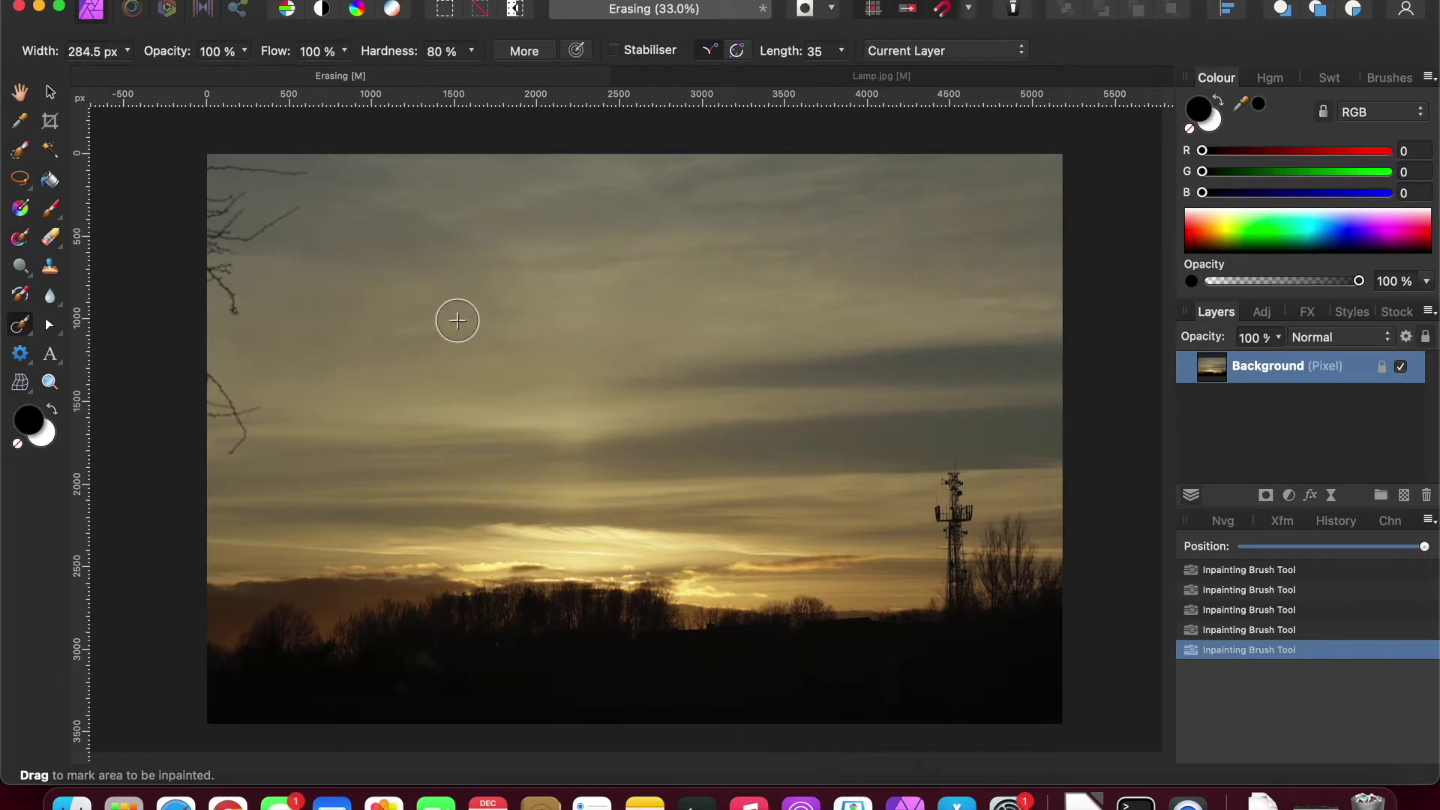
Rewind history to restore the contrail, try one long inpainting stroke, then rewind again
{"action": "left_click_drag", "start_coordinate": [1424, 548], "coordinate": [1243, 547]}
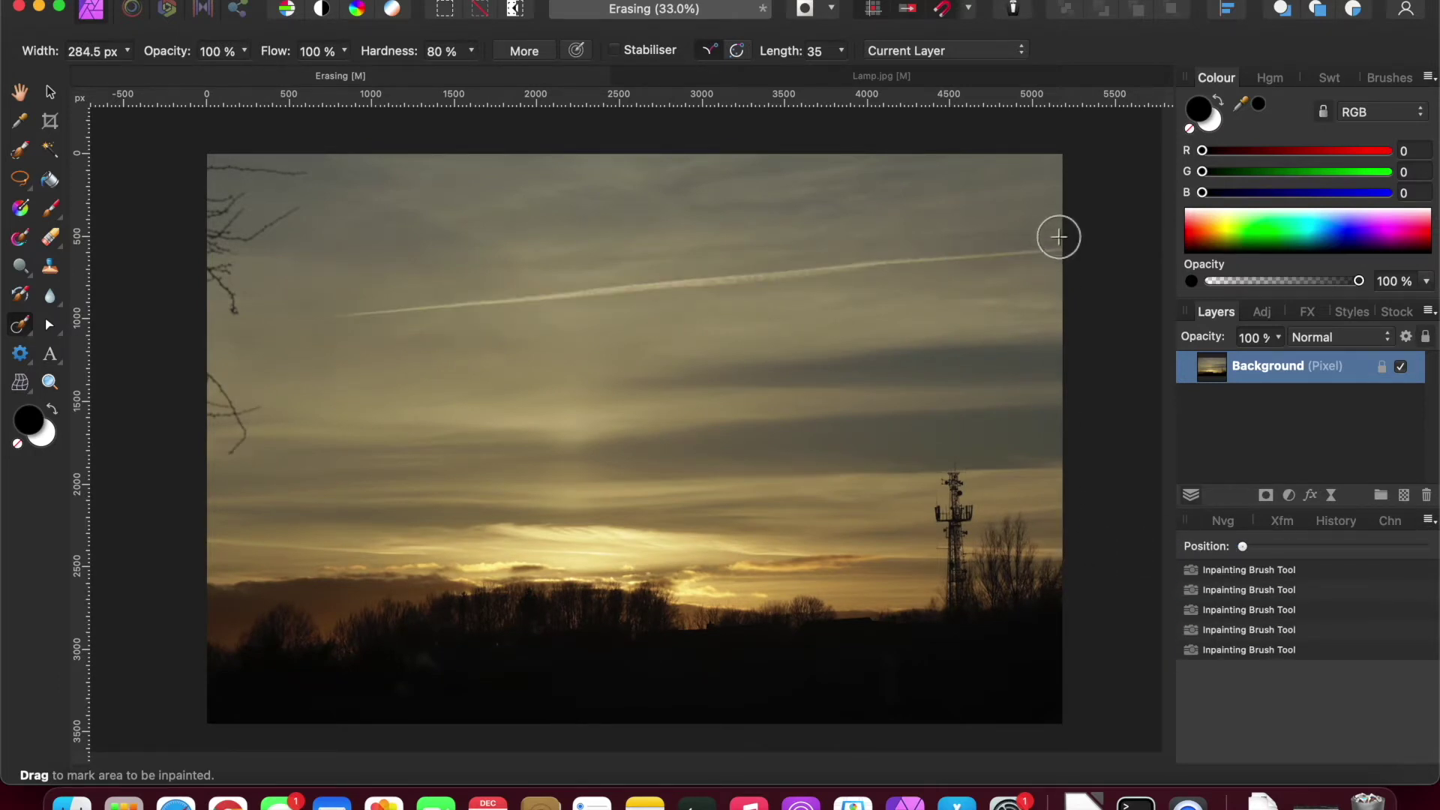
{"action": "mouse_move", "coordinate": [1060, 245]}
{"action": "left_mouse_down"}
{"action": "mouse_move", "coordinate": [915, 272]}
{"action": "mouse_move", "coordinate": [321, 320]}
{"action": "left_mouse_up"}
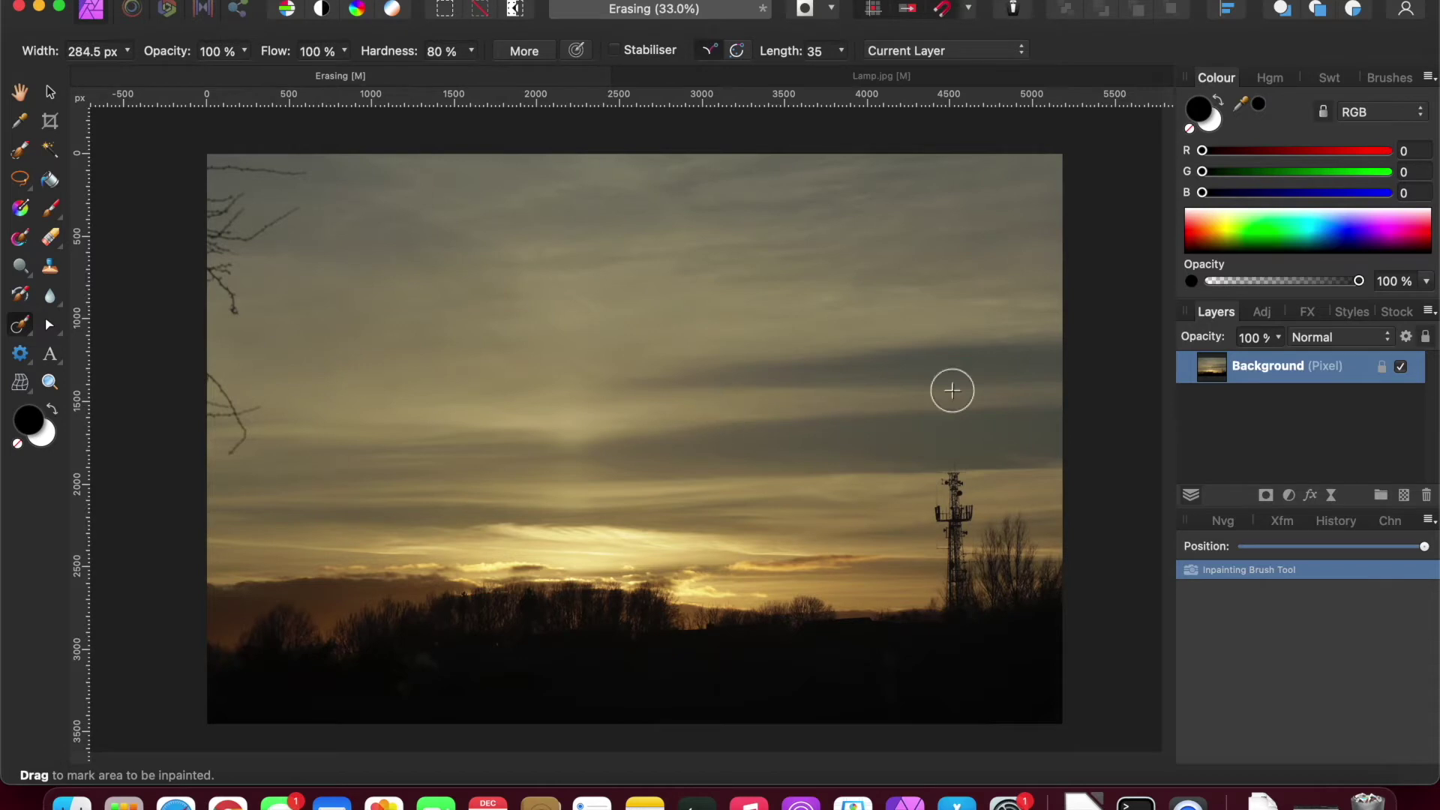
{"action": "left_click_drag", "start_coordinate": [1426, 548], "coordinate": [1167, 546]}
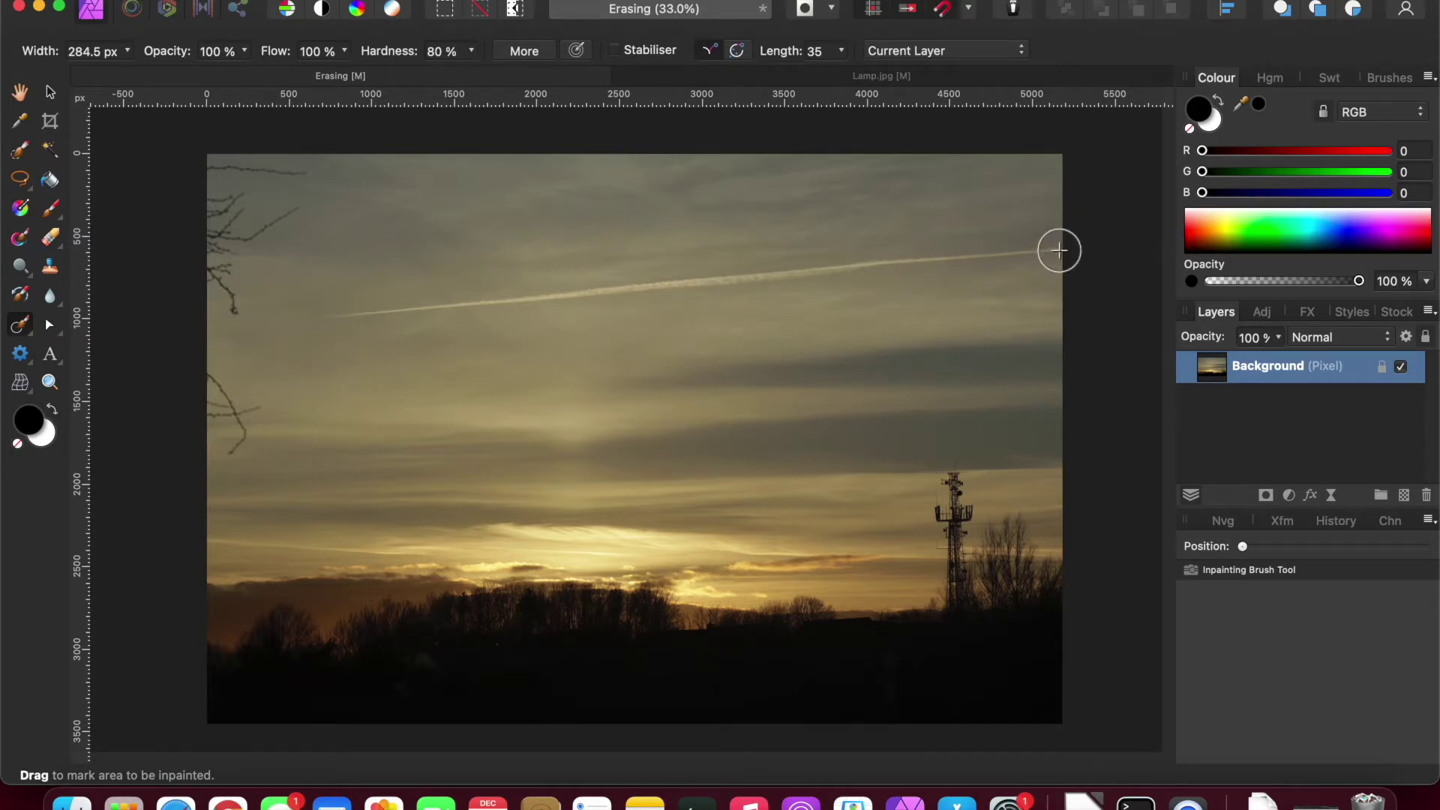
Inpaint the contrail away section by section, working in from both ends
{"action": "mouse_move", "coordinate": [1056, 251]}
{"action": "left_mouse_down"}
{"action": "mouse_move", "coordinate": [980, 231]}
{"action": "mouse_move", "coordinate": [832, 285]}
{"action": "left_mouse_up"}
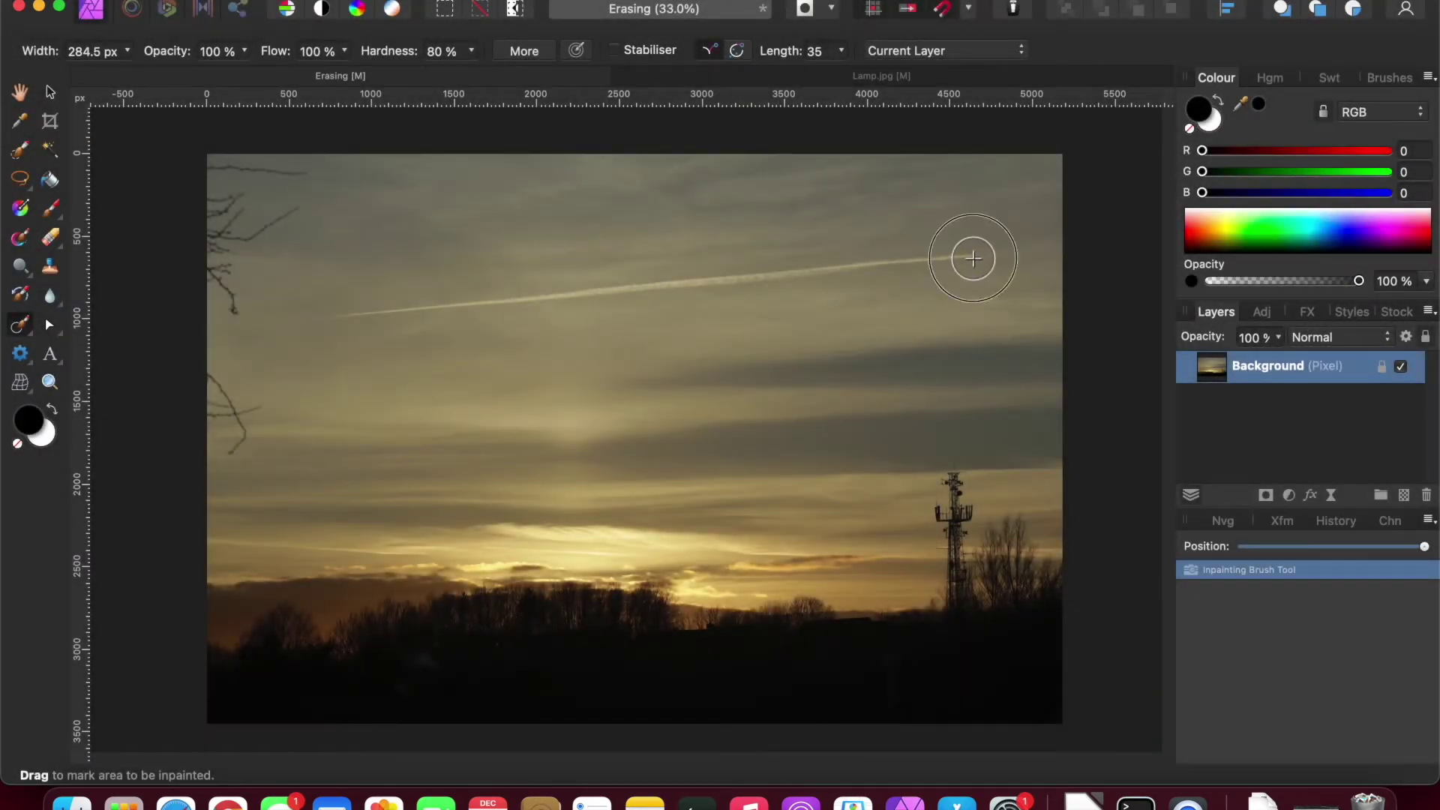
{"action": "mouse_move", "coordinate": [973, 259]}
{"action": "left_mouse_down"}
{"action": "mouse_move", "coordinate": [900, 269]}
{"action": "mouse_move", "coordinate": [870, 255]}
{"action": "left_mouse_up"}
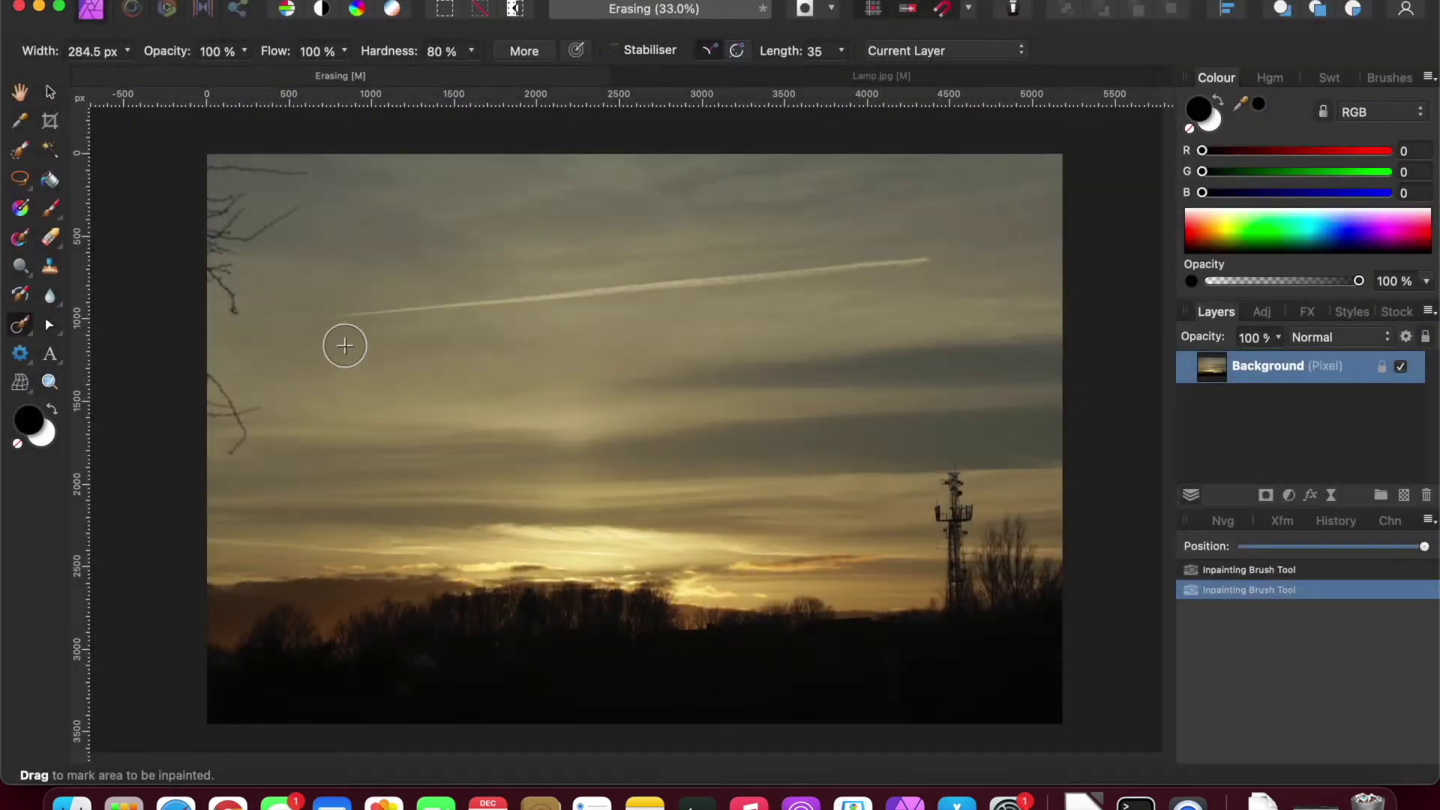
{"action": "left_click_drag", "start_coordinate": [322, 315], "coordinate": [444, 306]}
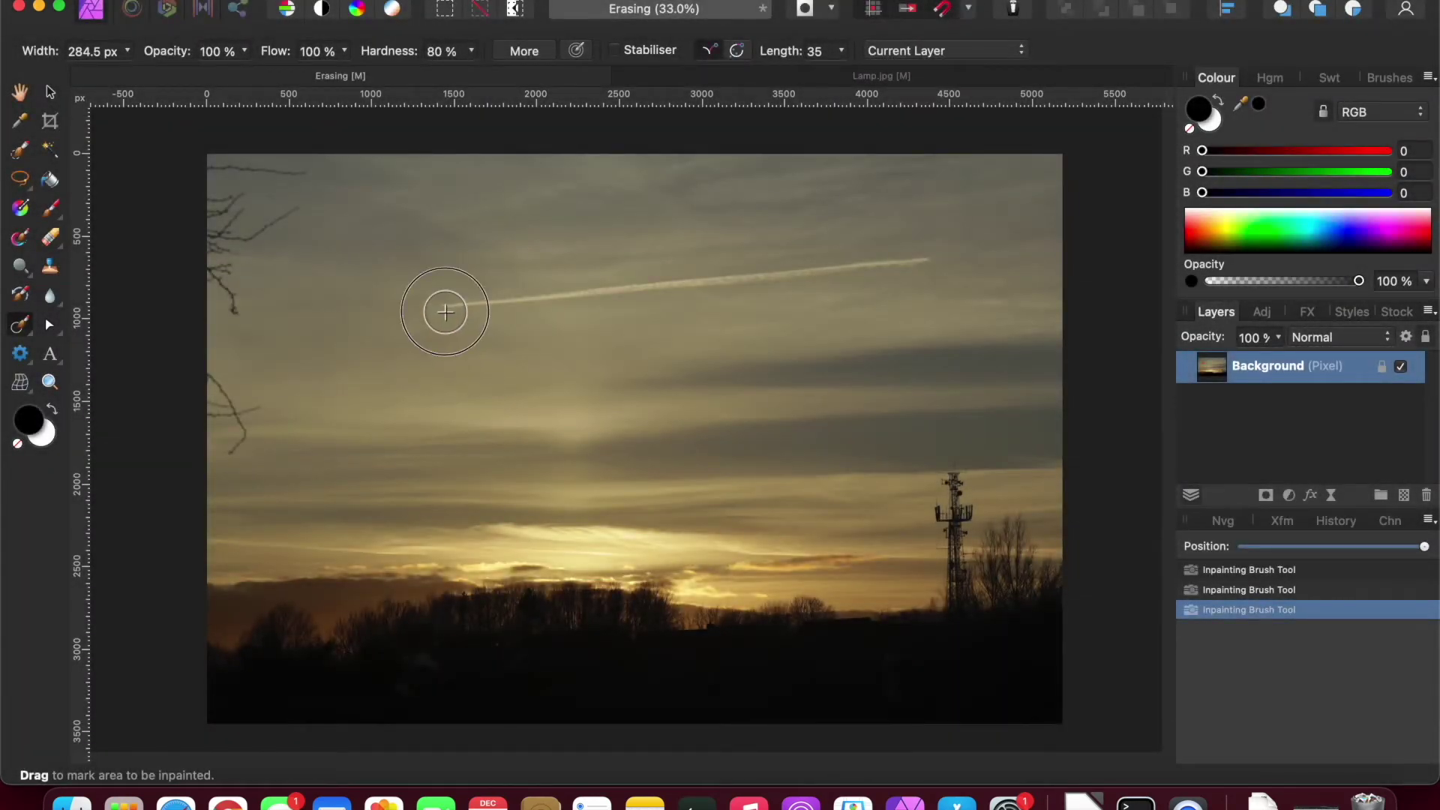
{"action": "mouse_move", "coordinate": [445, 312]}
{"action": "left_mouse_down"}
{"action": "mouse_move", "coordinate": [466, 295]}
{"action": "mouse_move", "coordinate": [534, 294]}
{"action": "left_mouse_up"}
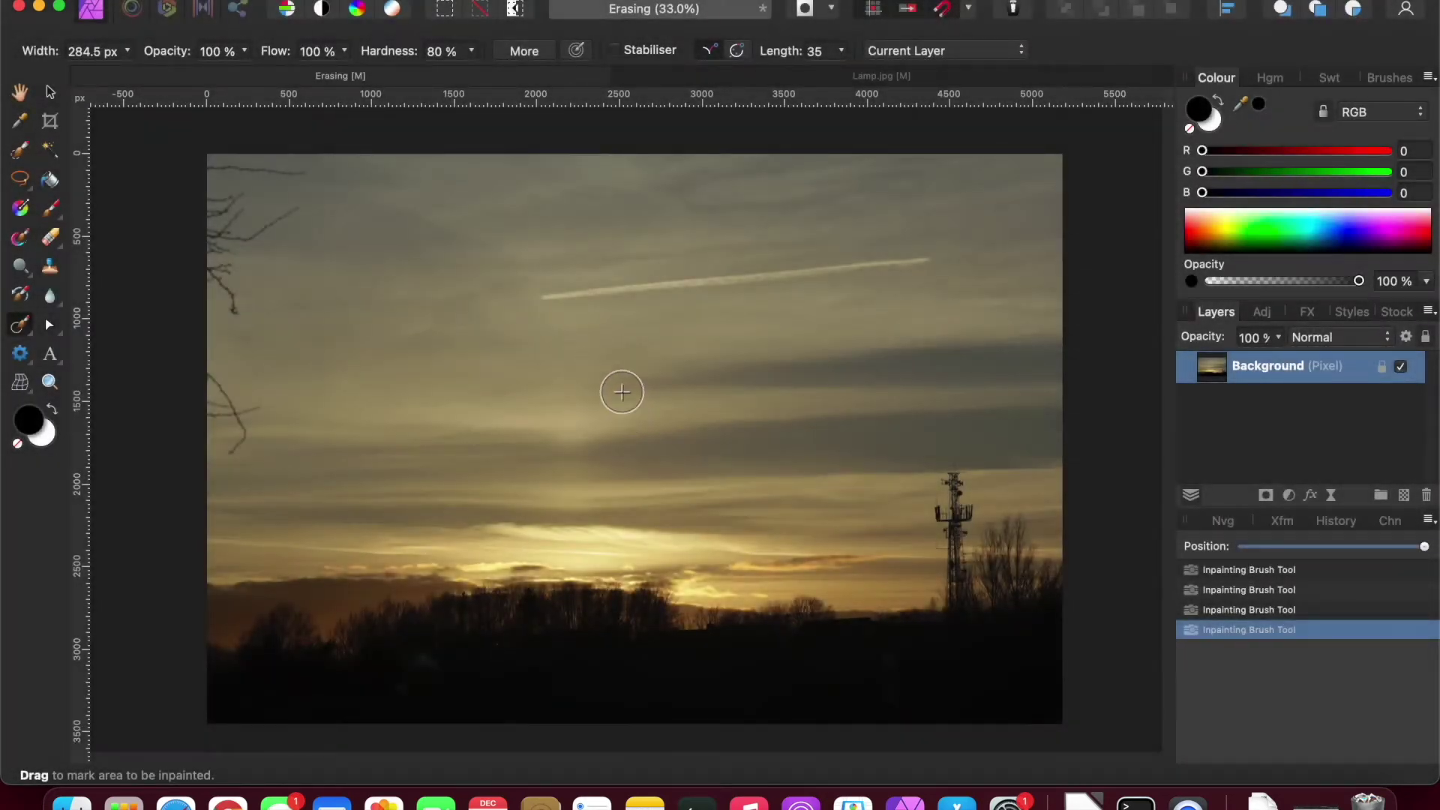
{"action": "left_click_drag", "start_coordinate": [537, 305], "coordinate": [615, 284]}
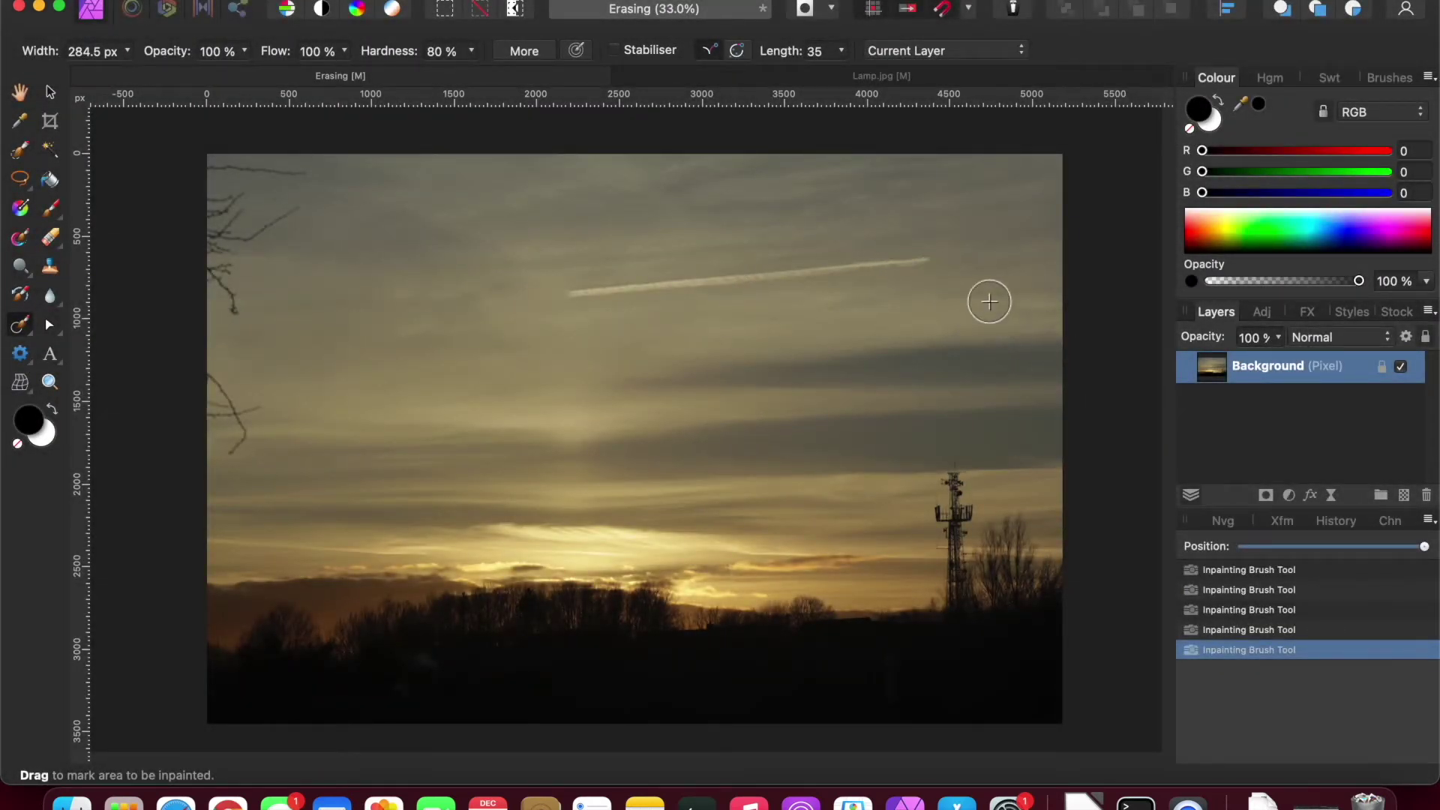
{"action": "left_click_drag", "start_coordinate": [932, 257], "coordinate": [547, 299]}
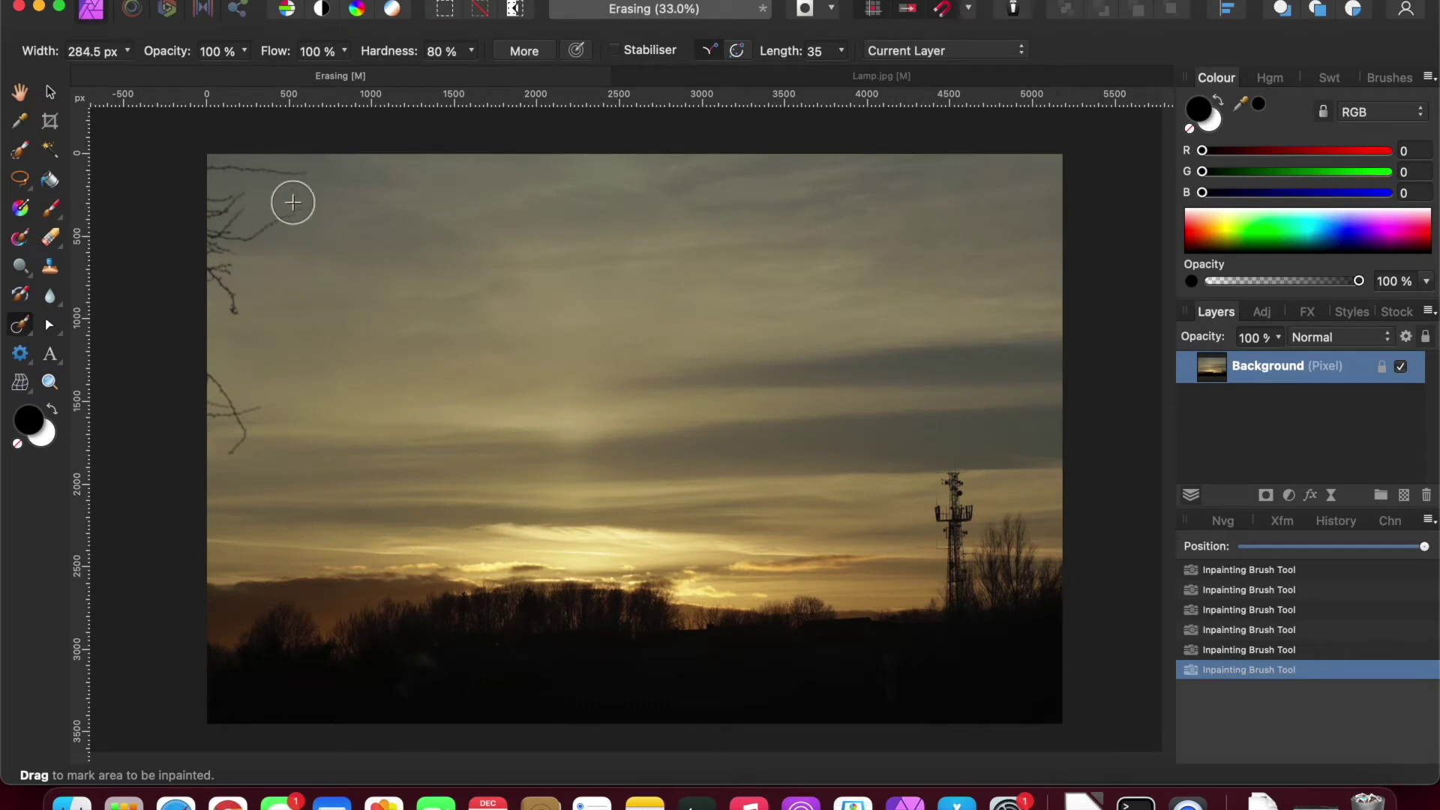
Paint out the branch tips along the top and left edges with the Inpainting Brush
{"action": "left_click_drag", "start_coordinate": [303, 173], "coordinate": [172, 173]}
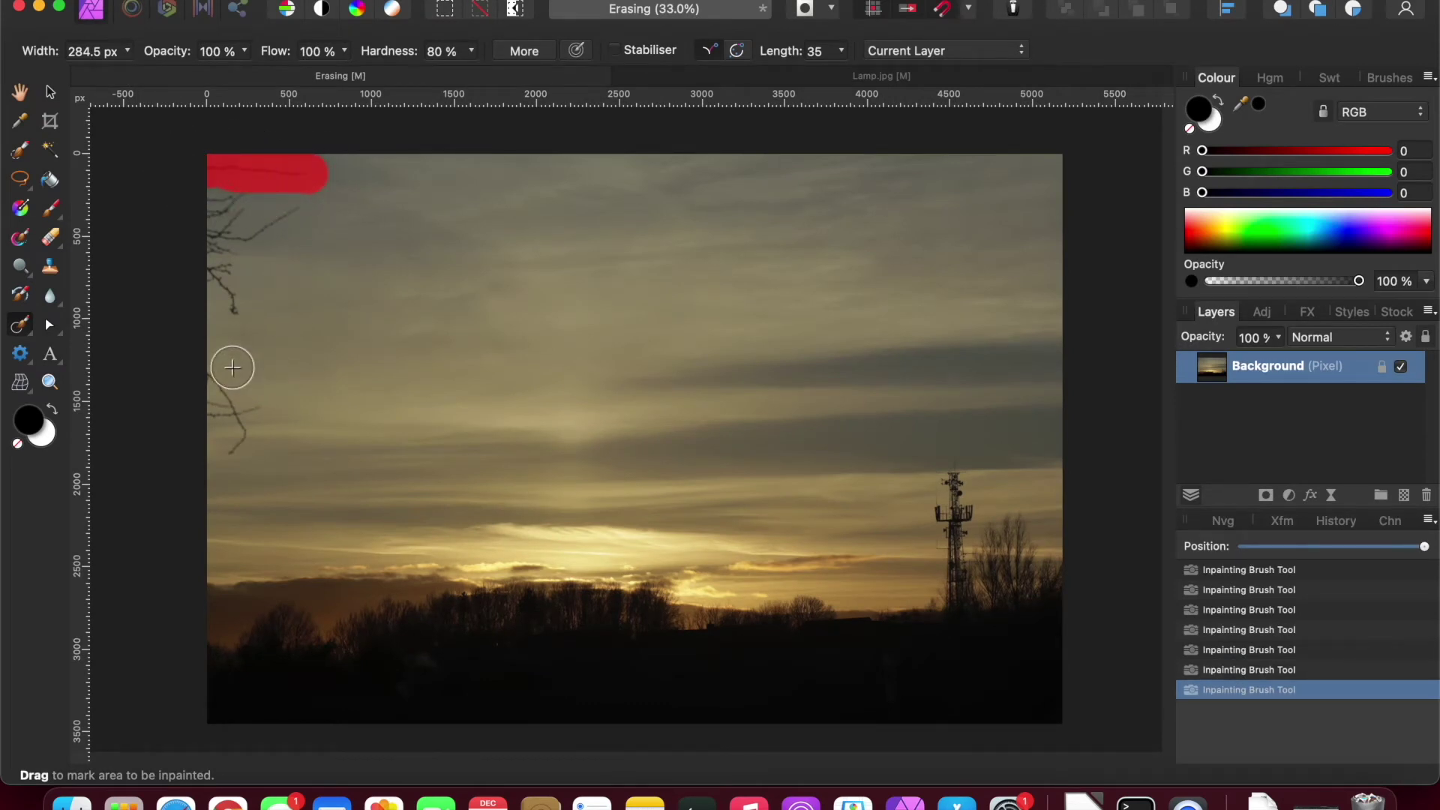
{"action": "mouse_move", "coordinate": [210, 370]}
{"action": "left_mouse_down"}
{"action": "mouse_move", "coordinate": [249, 410]}
{"action": "mouse_move", "coordinate": [232, 456]}
{"action": "mouse_move", "coordinate": [199, 409]}
{"action": "left_mouse_up"}
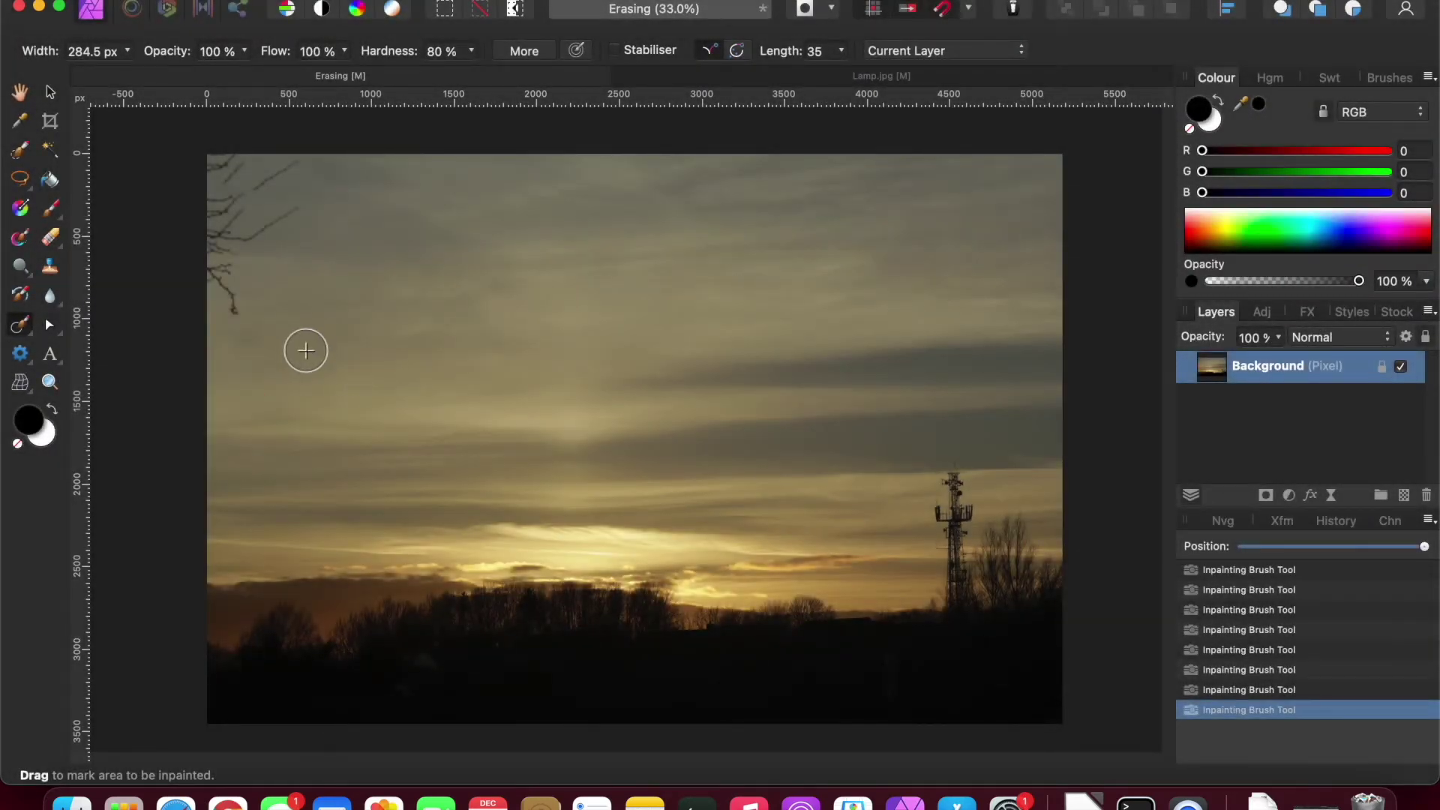
{"action": "mouse_move", "coordinate": [296, 162]}
{"action": "left_mouse_down"}
{"action": "mouse_move", "coordinate": [294, 225]}
{"action": "mouse_move", "coordinate": [251, 177]}
{"action": "left_mouse_up"}
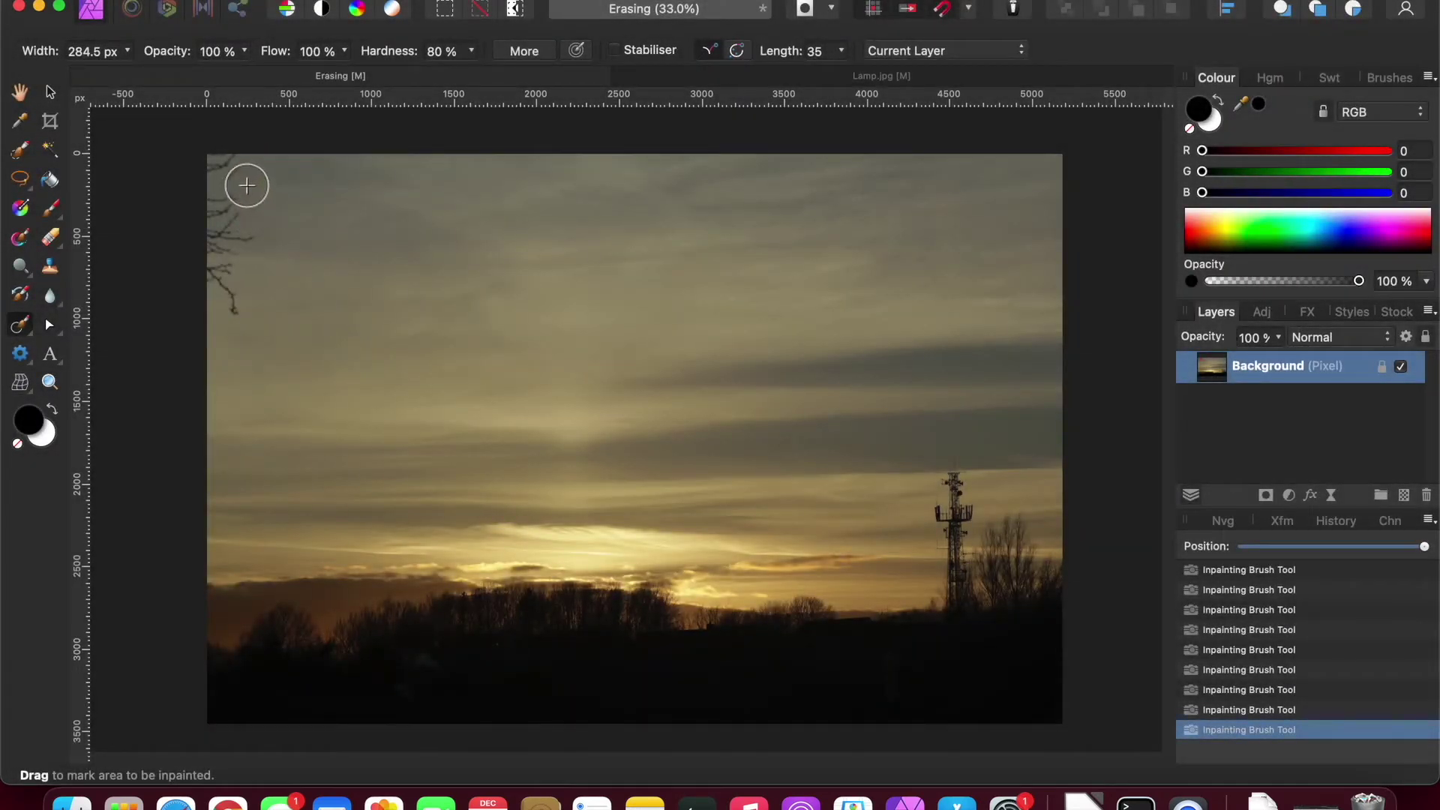
{"action": "mouse_move", "coordinate": [247, 185]}
{"action": "left_mouse_down"}
{"action": "mouse_move", "coordinate": [212, 167]}
{"action": "mouse_move", "coordinate": [240, 245]}
{"action": "mouse_move", "coordinate": [200, 241]}
{"action": "mouse_move", "coordinate": [225, 297]}
{"action": "mouse_move", "coordinate": [216, 315]}
{"action": "left_mouse_up"}
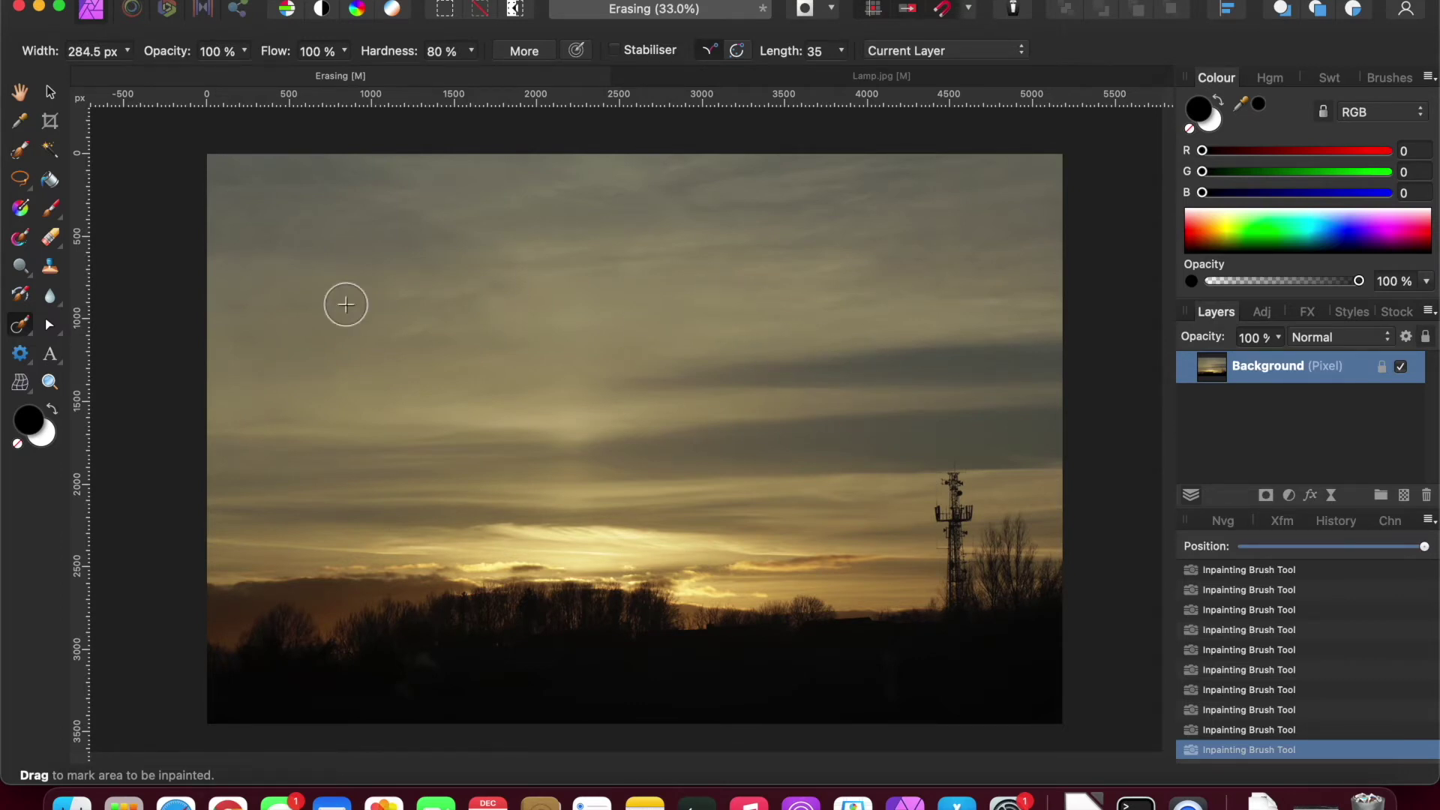
{"action": "left_click", "coordinate": [30, 338]}
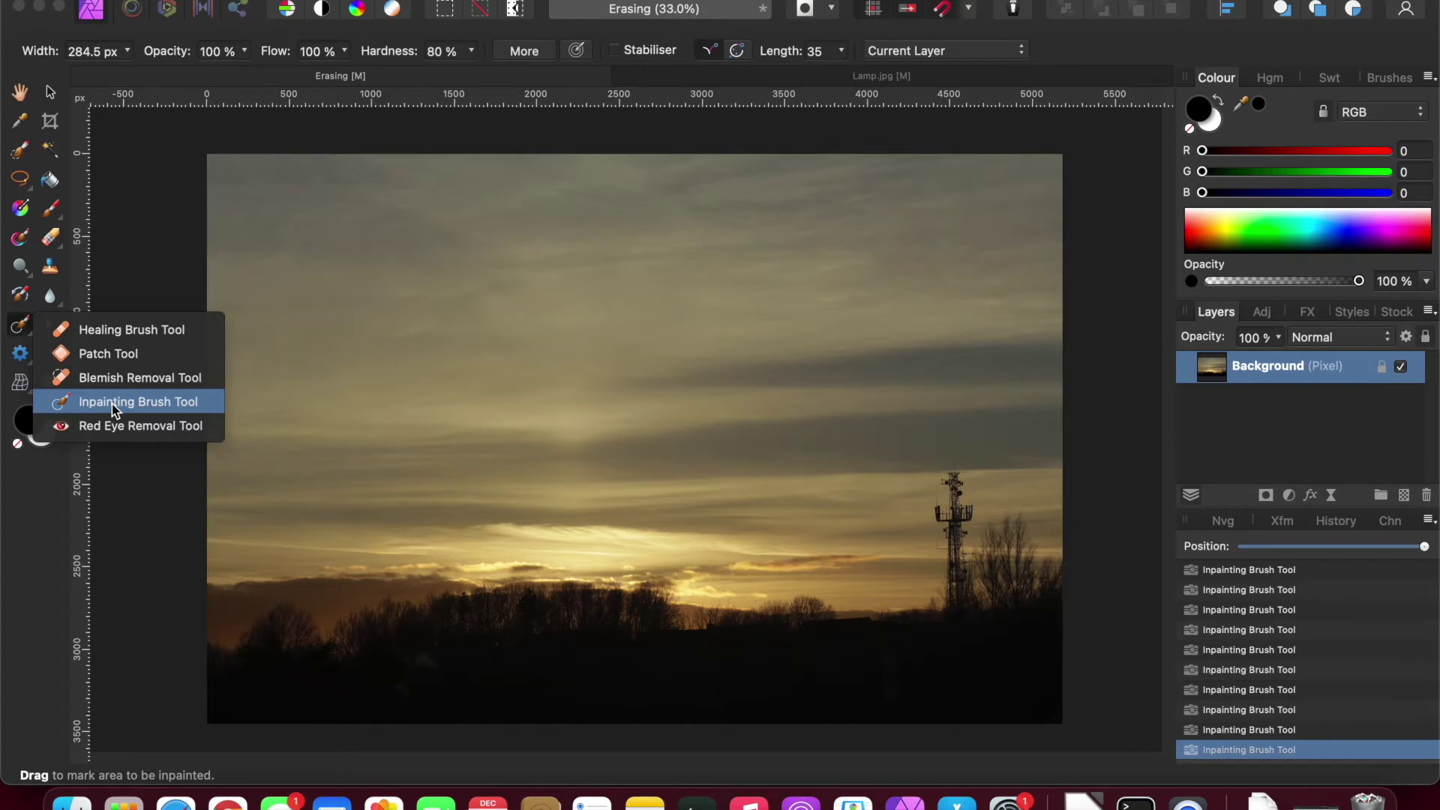
With the Healing Brush, rewind the sunset to the original and heal the contrail in one stroke
{"action": "left_click", "coordinate": [111, 337]}
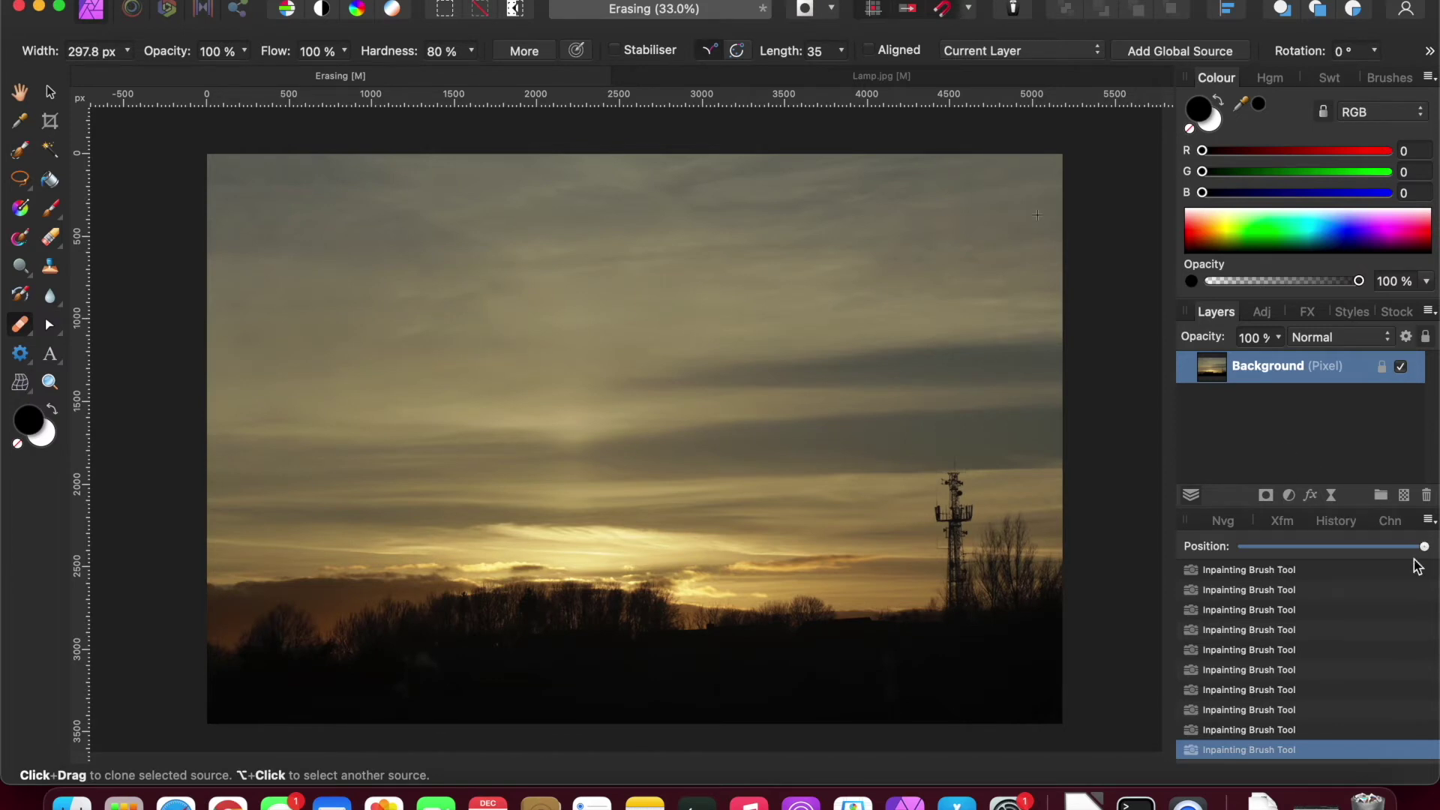
{"action": "left_click_drag", "start_coordinate": [1424, 546], "coordinate": [1198, 561]}
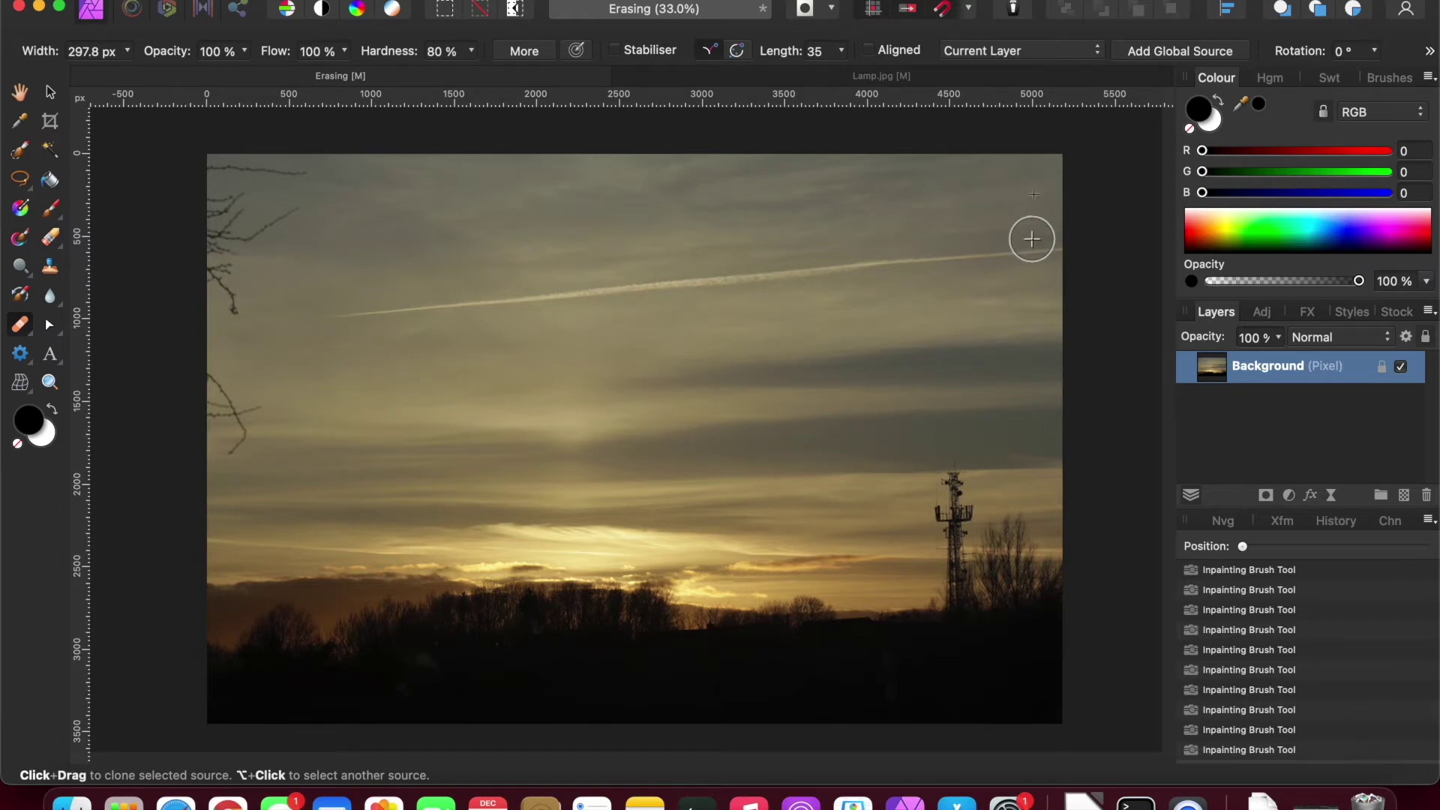
{"action": "left_click", "coordinate": [1012, 249]}
{"action": "key", "text": "super+z"}
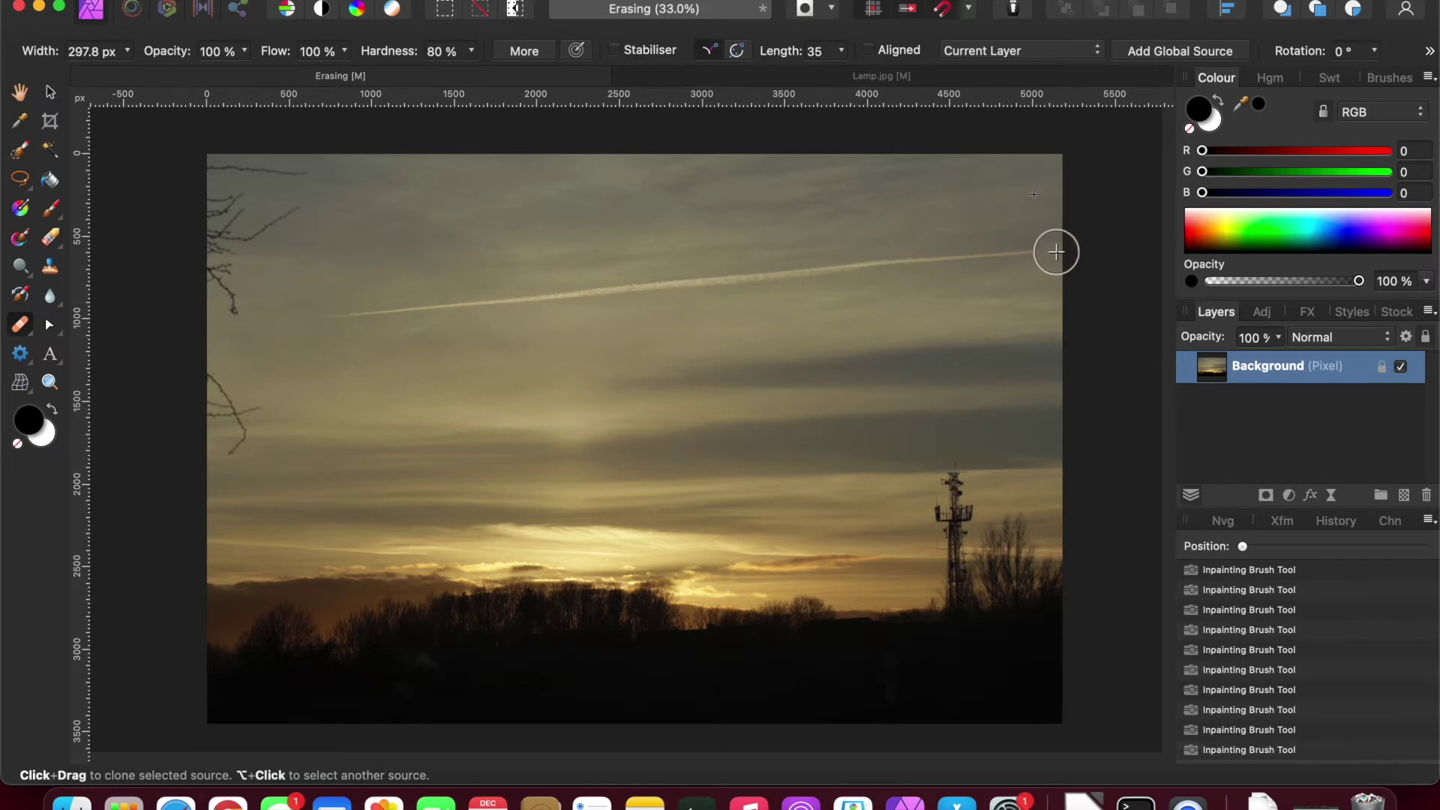
{"action": "left_click_drag", "start_coordinate": [1054, 247], "coordinate": [308, 318]}
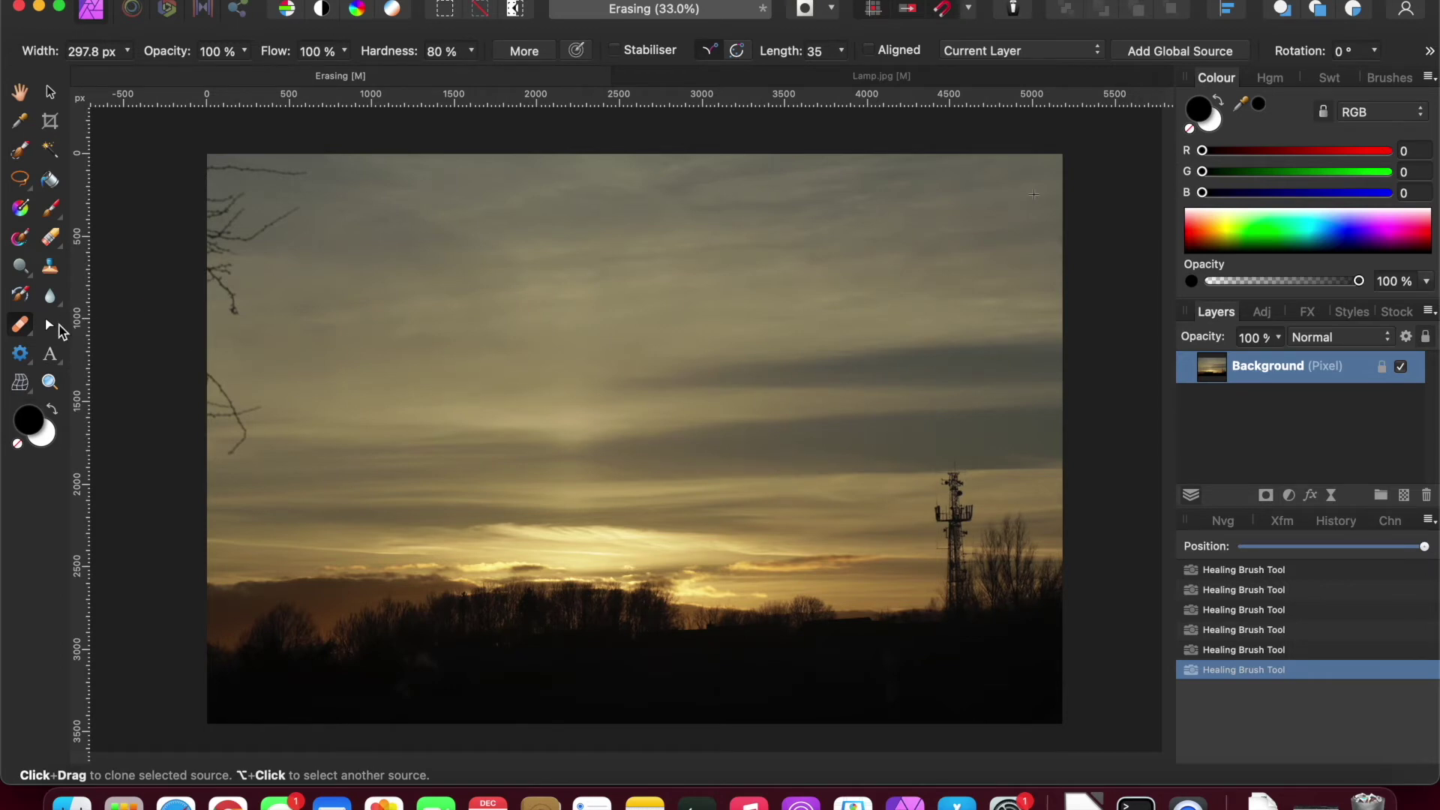
{"action": "left_click", "coordinate": [32, 337]}
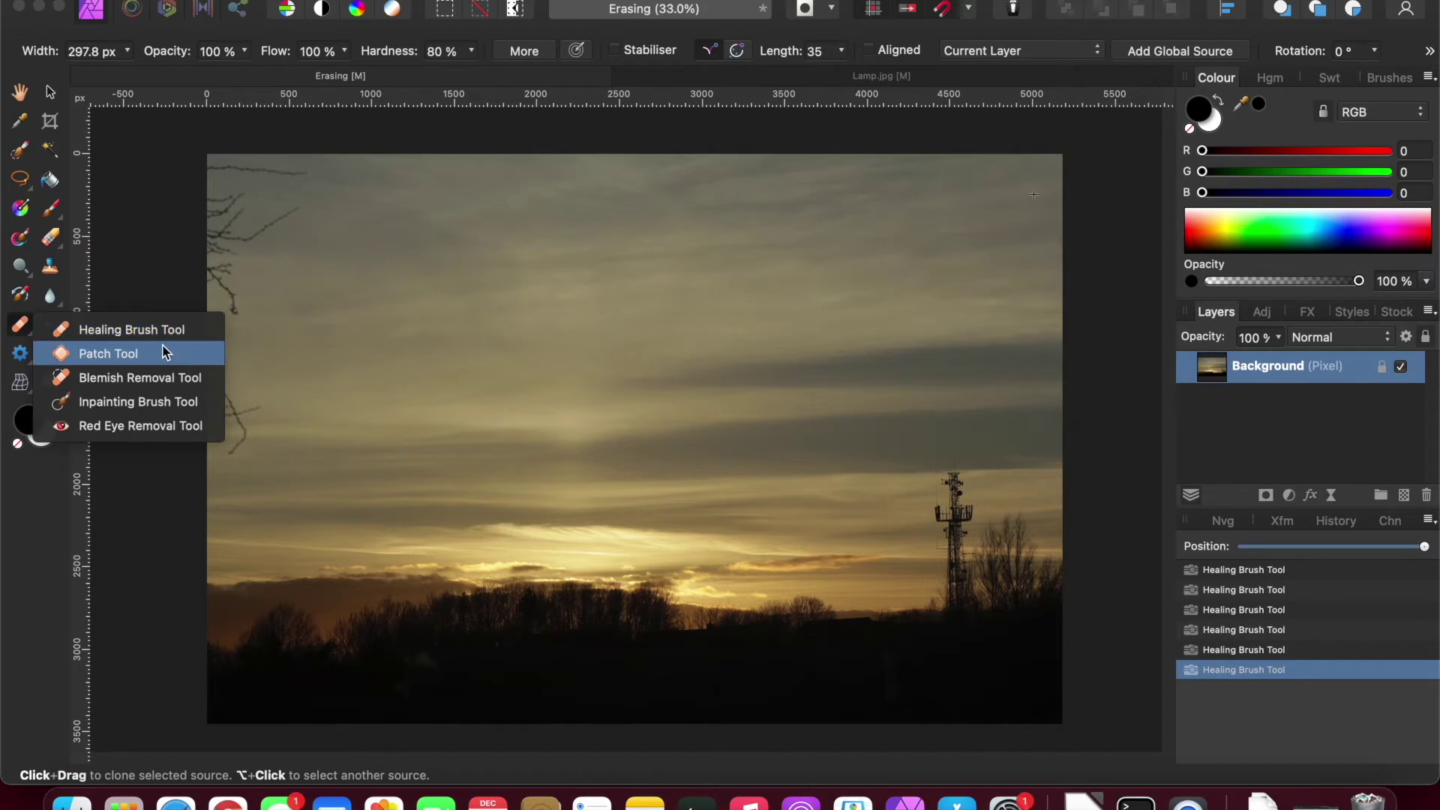
Select the Blemish Removal Tool at about 133 px and zoom into Lamp.jpg
{"action": "left_click", "coordinate": [132, 381]}
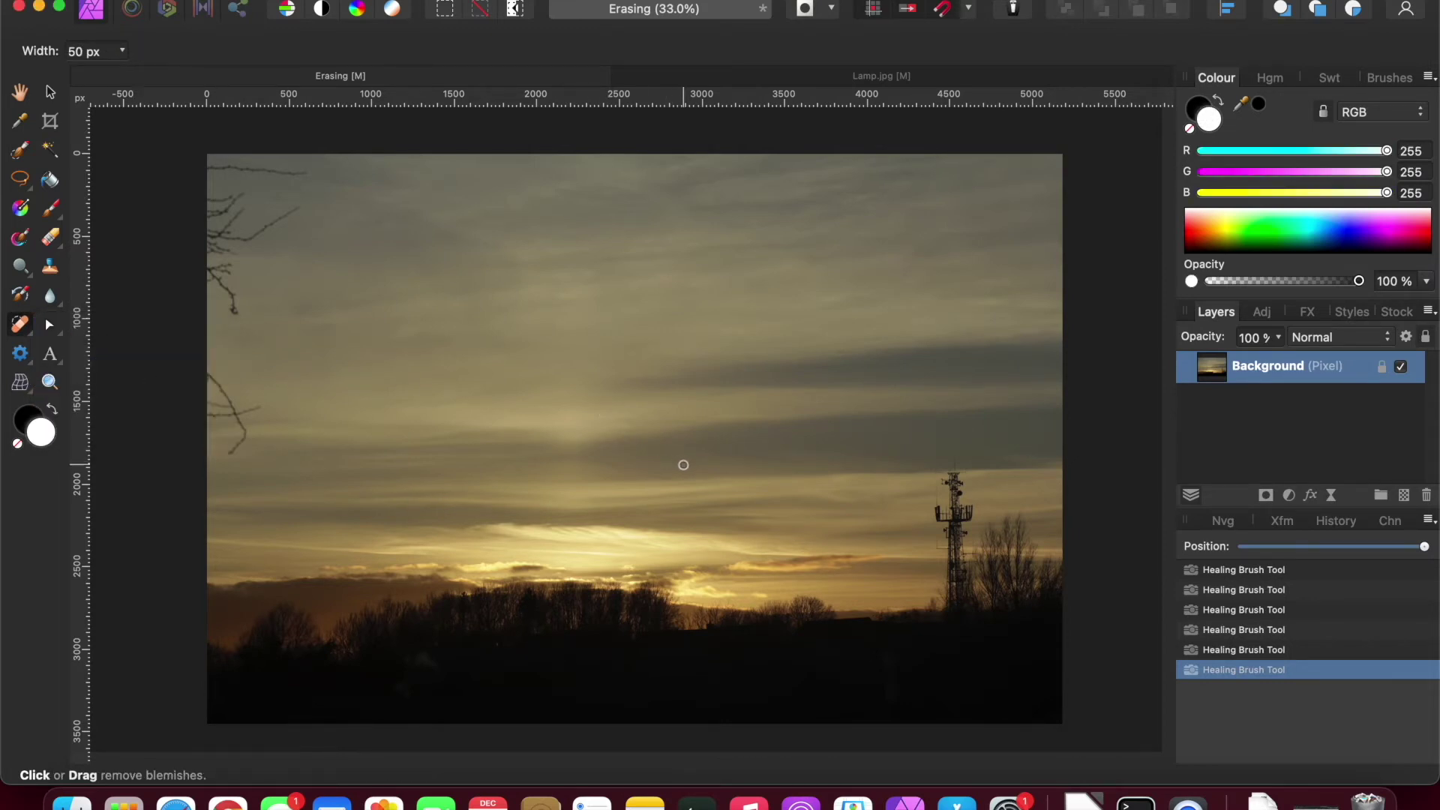
{"action": "key", "text": "bracketright"}
{"action": "key", "text": "bracketright"}
{"action": "key", "text": "bracketright"}
{"action": "key", "text": "bracketright"}
{"action": "key", "text": "bracketright"}
{"action": "key", "text": "bracketright"}
{"action": "key", "text": "bracketright"}
{"action": "key", "text": "bracketright"}
{"action": "key", "text": "bracketright"}
{"action": "key", "text": "bracketright"}
{"action": "key", "text": "bracketright"}
{"action": "key", "text": "bracketright"}
{"action": "left_click", "coordinate": [816, 79]}
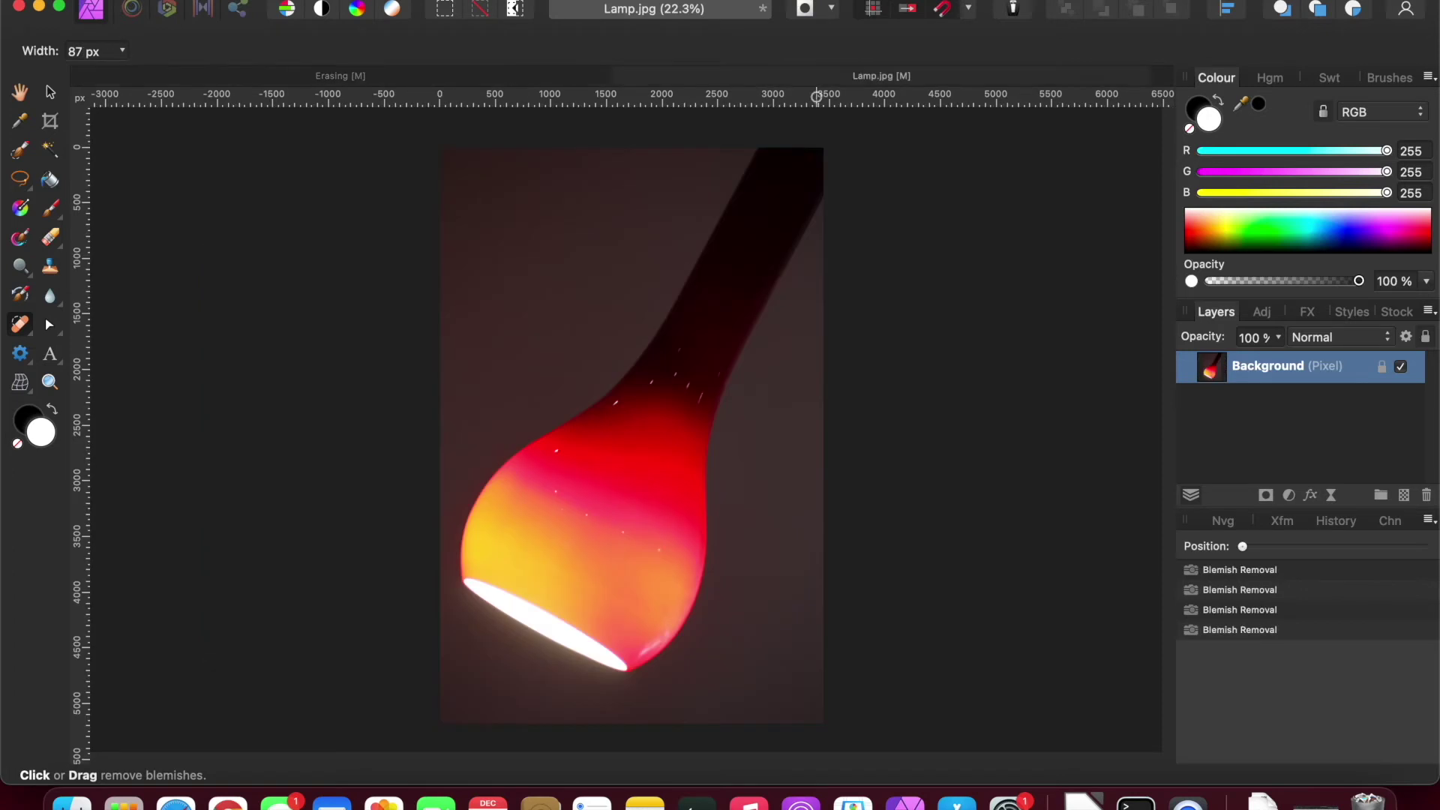
{"action": "scroll", "coordinate": [643, 392], "scroll_direction": "up", "scroll_amount": 5}
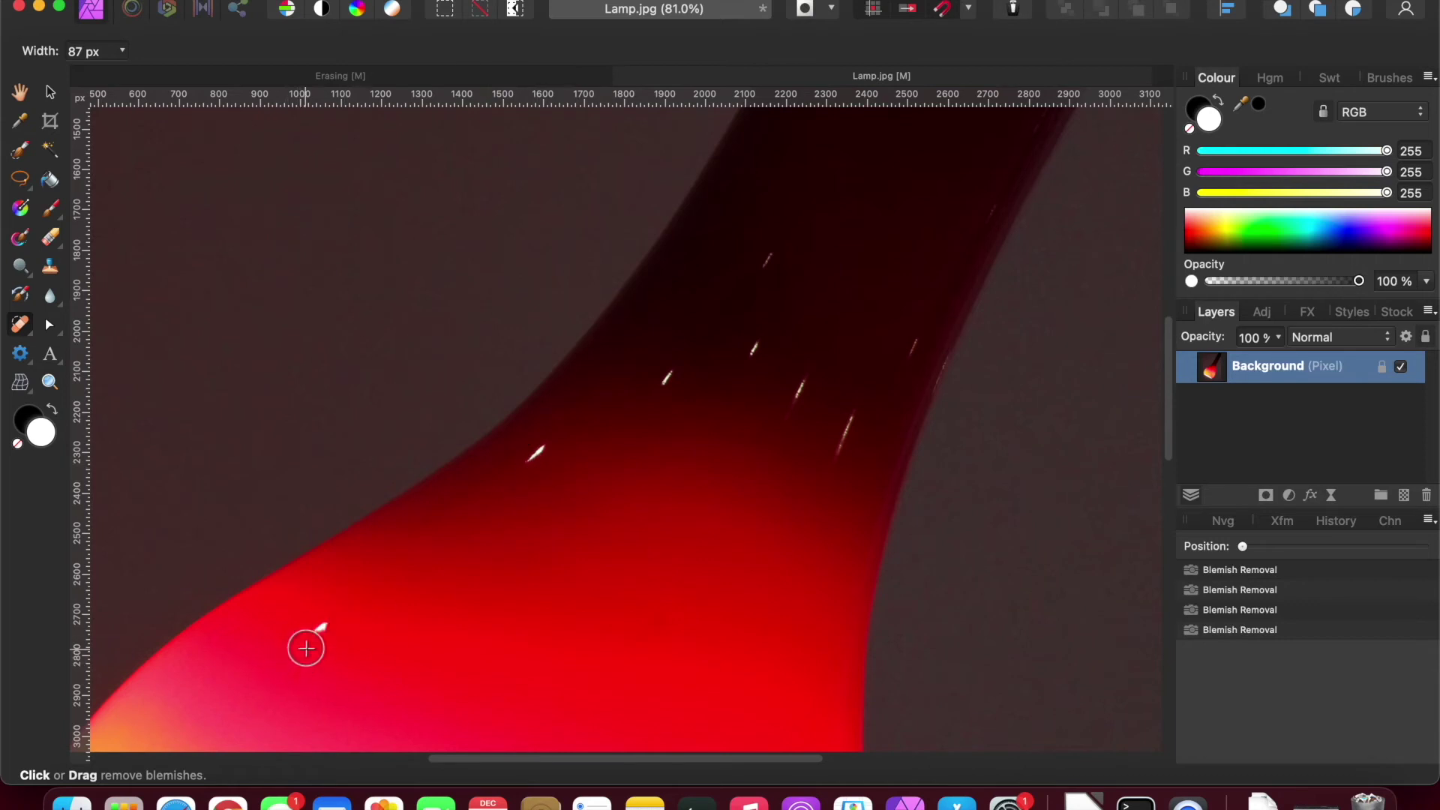
{"action": "scroll", "coordinate": [307, 645], "scroll_direction": "up", "scroll_amount": 2}
{"action": "scroll", "coordinate": [310, 642], "scroll_direction": "up", "scroll_amount": 1}
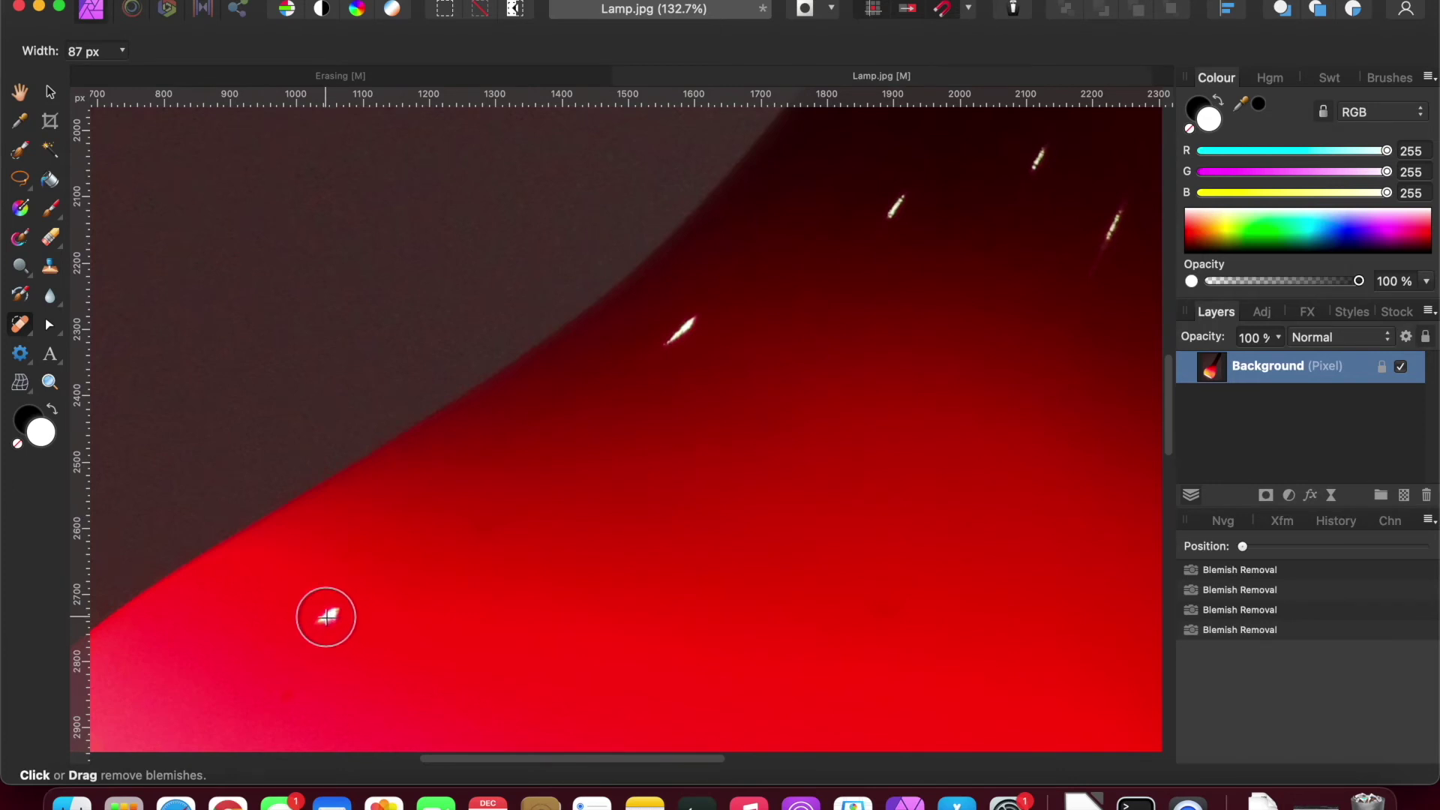
Adjust the blemish brush width down to about 82 px to fit the specks
{"action": "key", "text": "bracketright"}
{"action": "key", "text": "bracketright"}
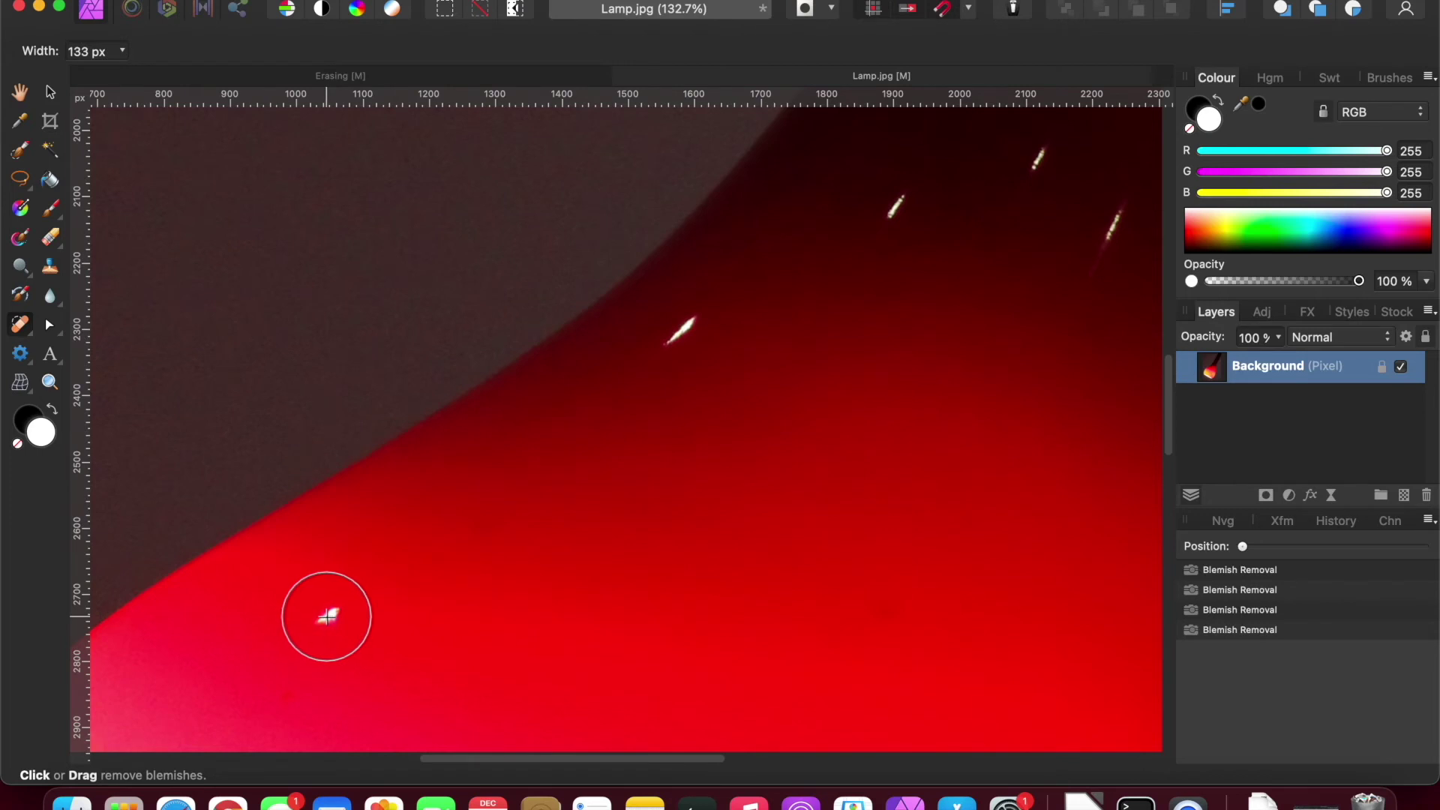
{"action": "key", "text": "bracketleft"}
{"action": "key", "text": "bracketleft"}
{"action": "key", "text": "bracketright"}
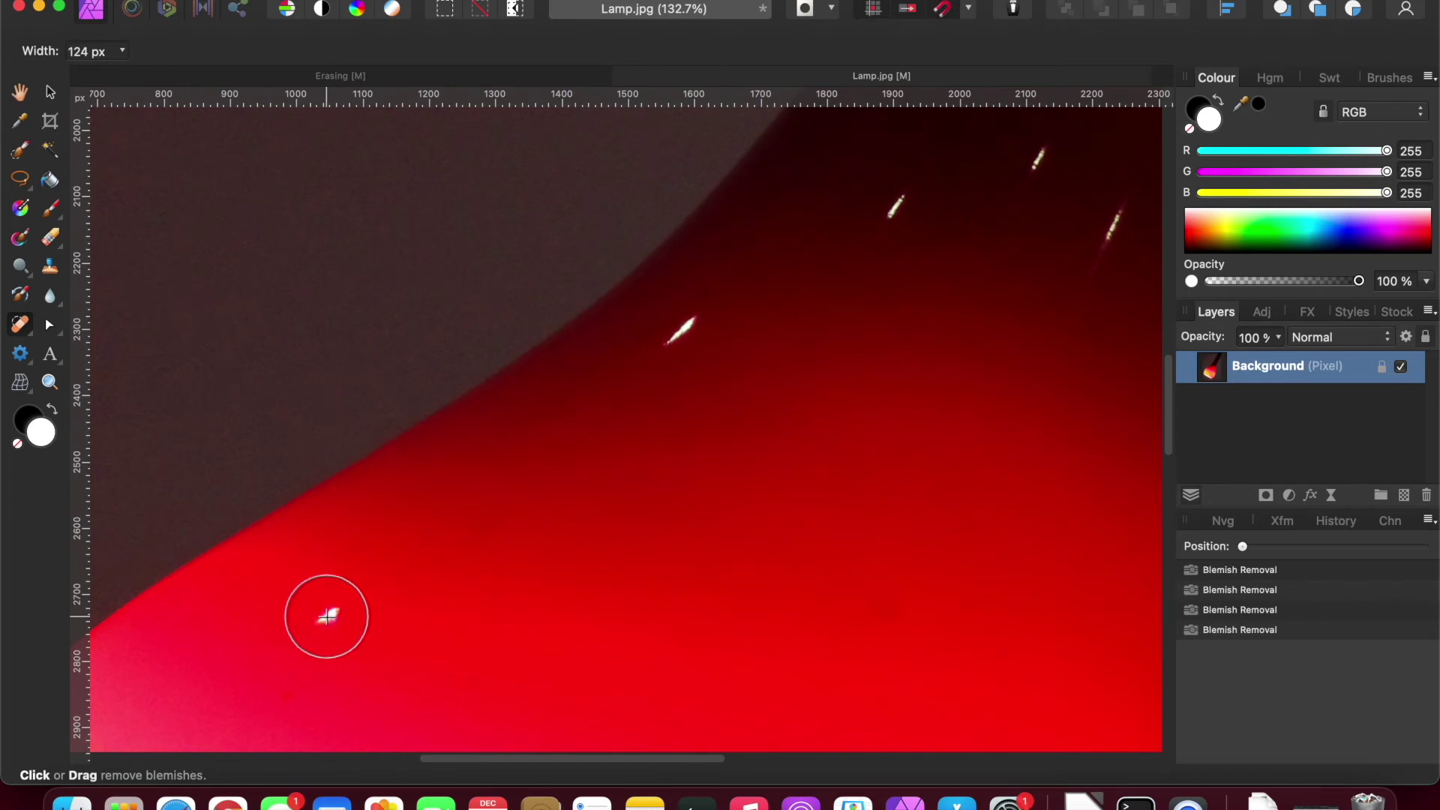
{"action": "key", "text": "bracketright"}
{"action": "key", "text": "bracketleft"}
{"action": "key", "text": "bracketleft"}
{"action": "key", "text": "bracketright"}
{"action": "key", "text": "bracketright"}
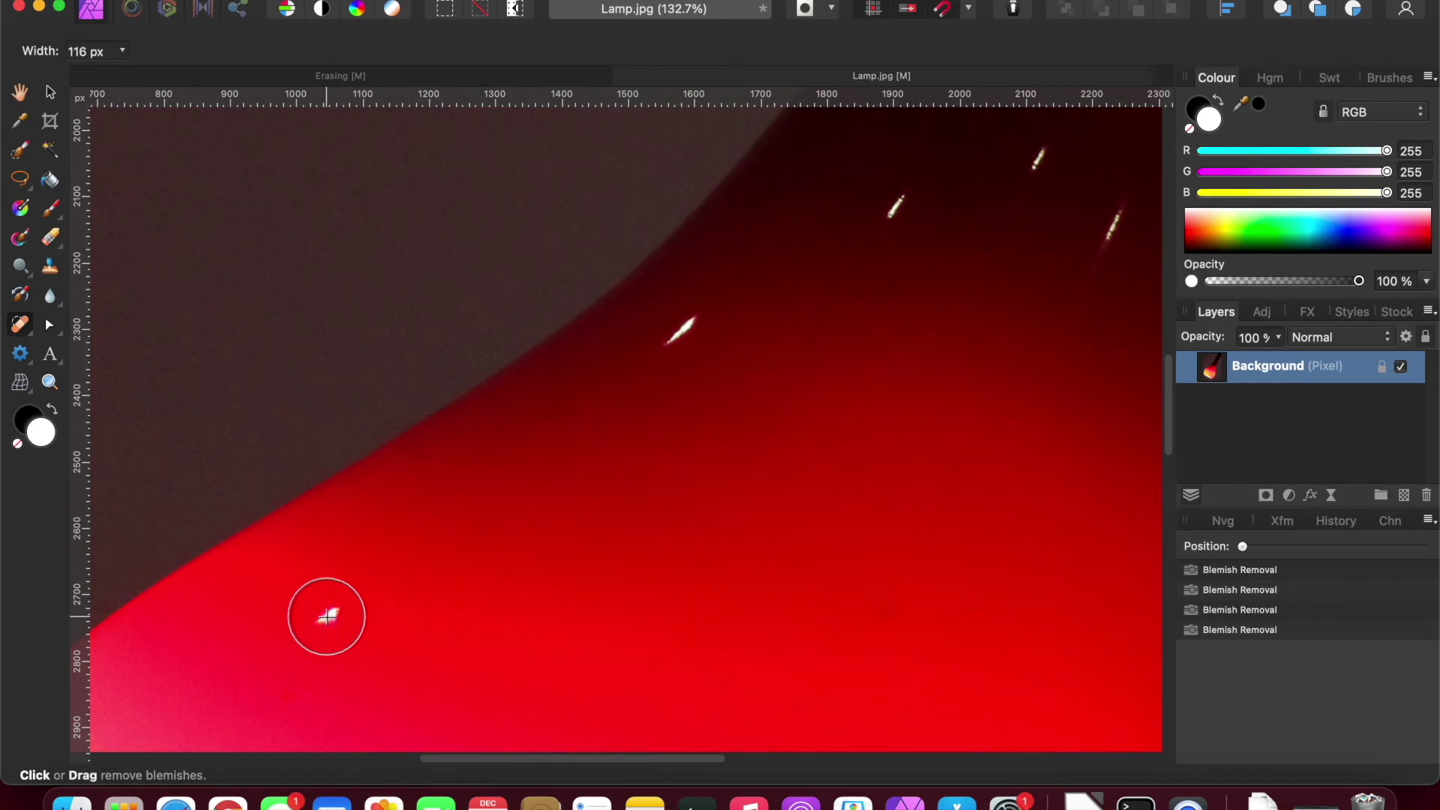
{"action": "key", "text": "bracketright"}
{"action": "key", "text": "bracketleft"}
{"action": "key", "text": "bracketleft"}
{"action": "key", "text": "bracketleft"}
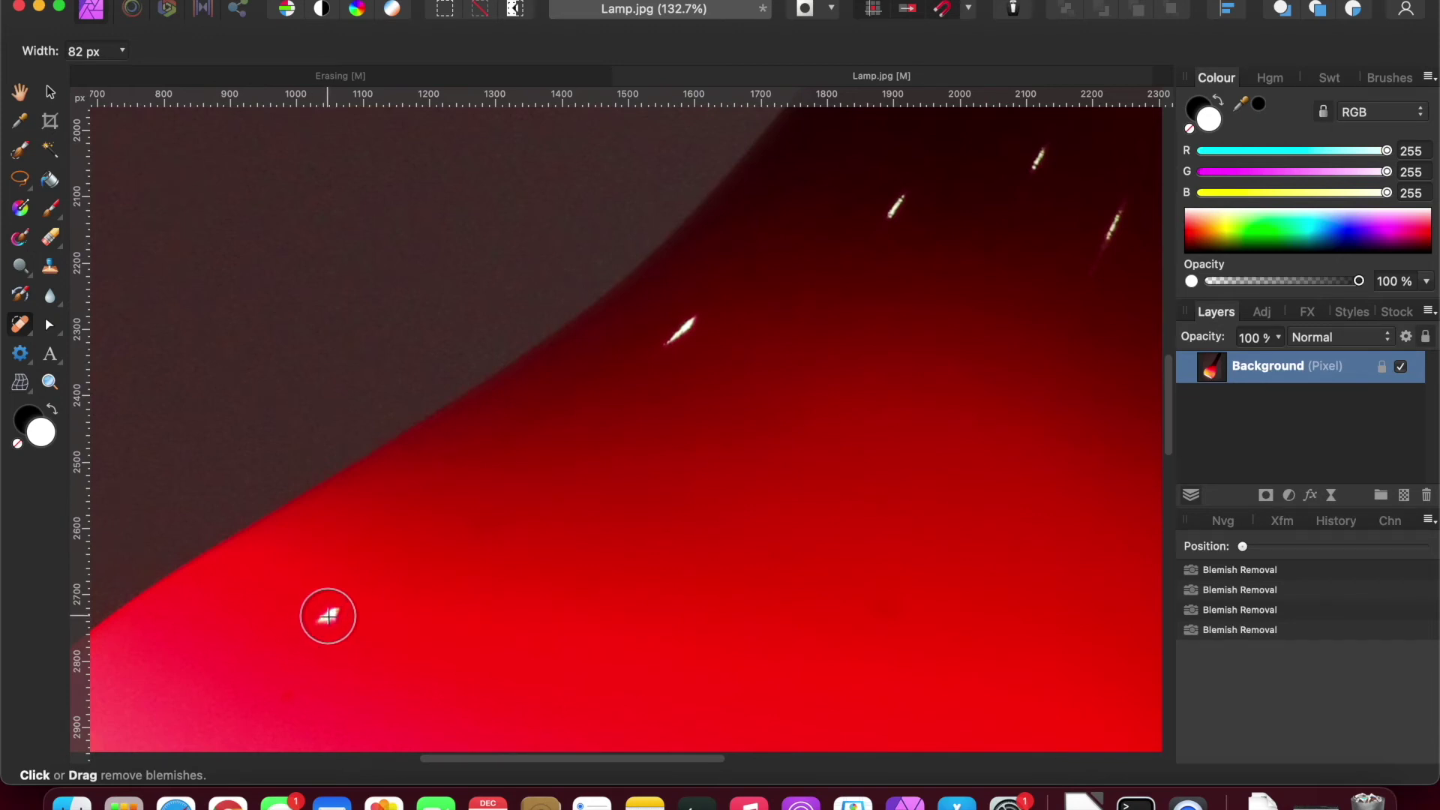
Remove the speck on the lamp's lower edge and three white streaks on its neck
{"action": "left_click", "coordinate": [328, 616]}
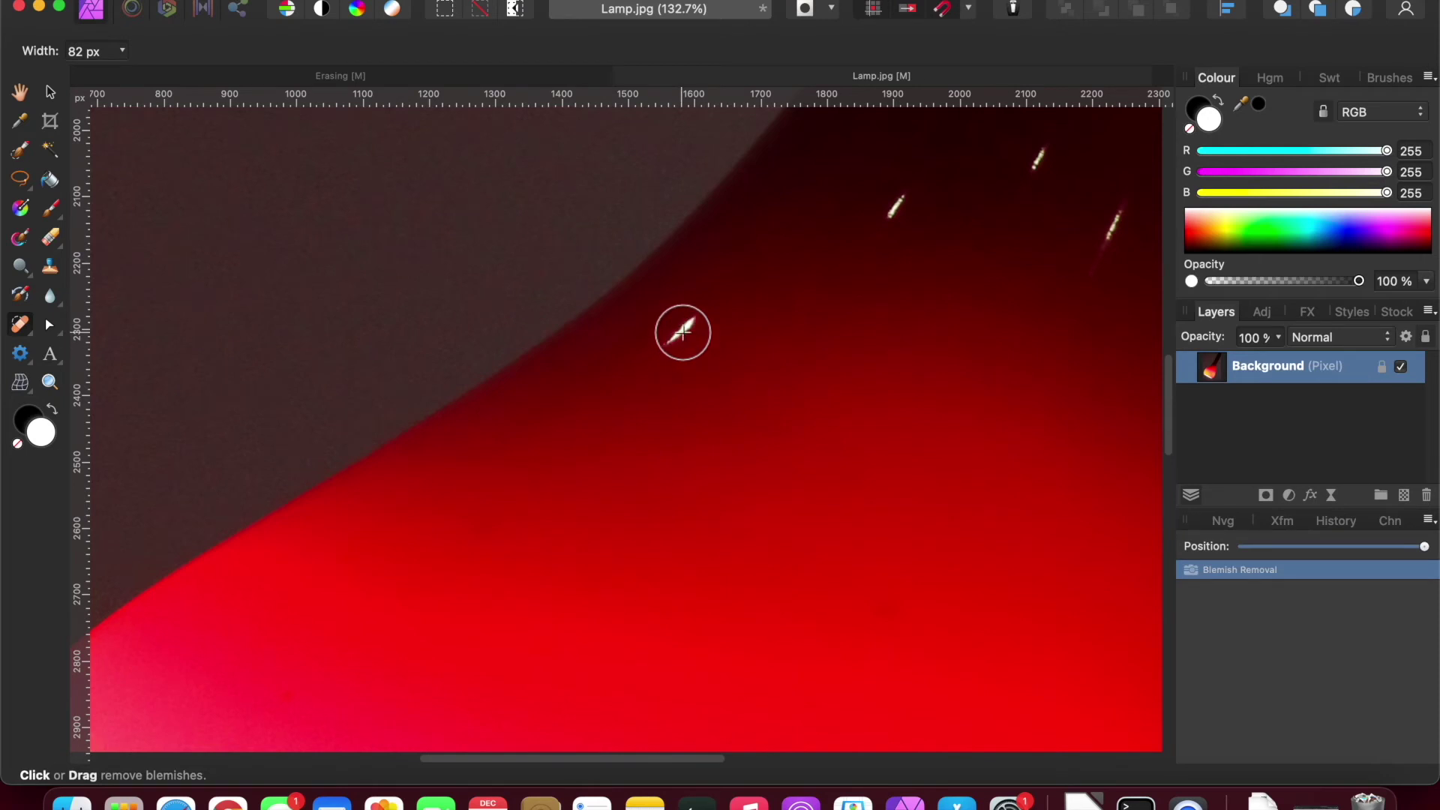
{"action": "key", "text": "bracketright"}
{"action": "key", "text": "bracketright"}
{"action": "key", "text": "bracketright"}
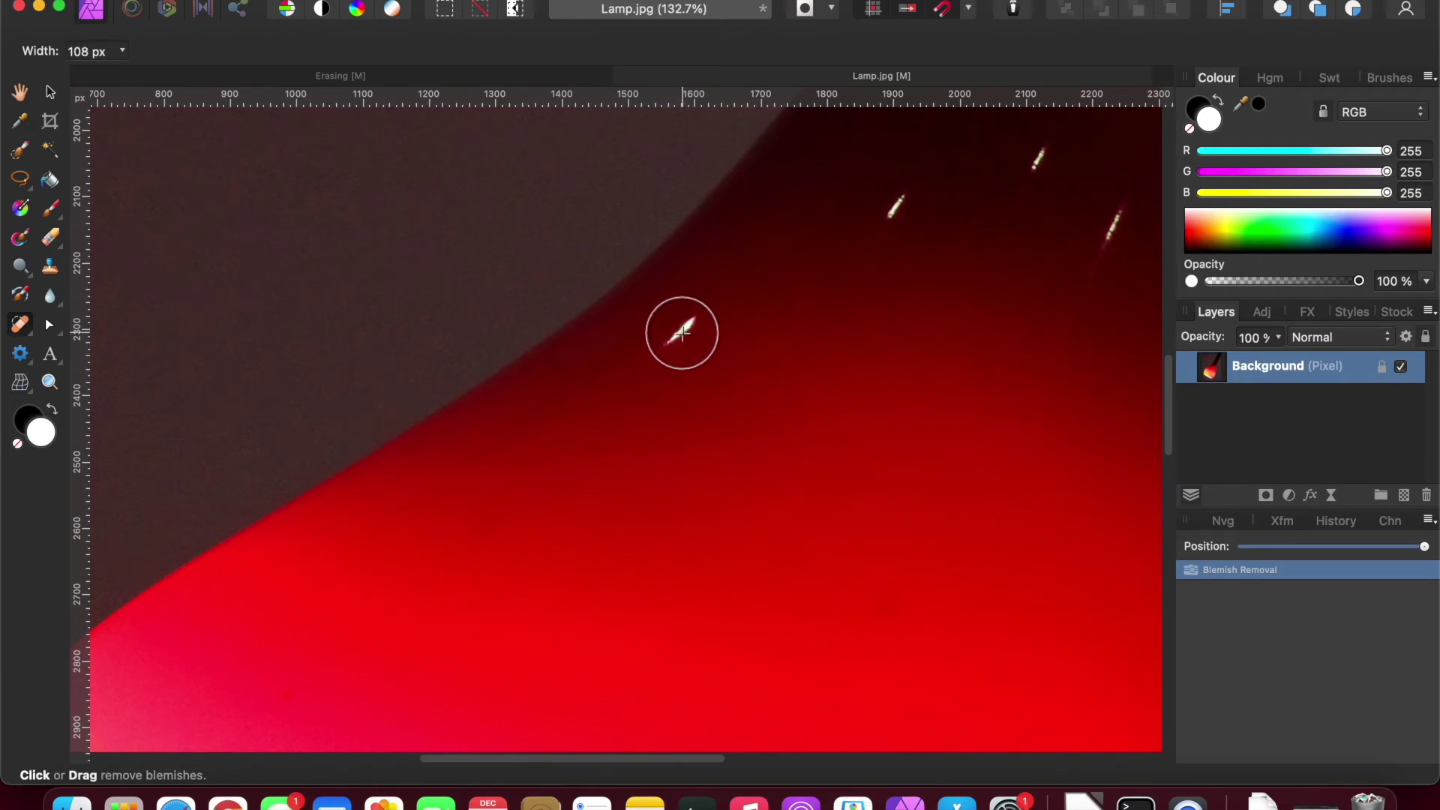
{"action": "left_click", "coordinate": [684, 332]}
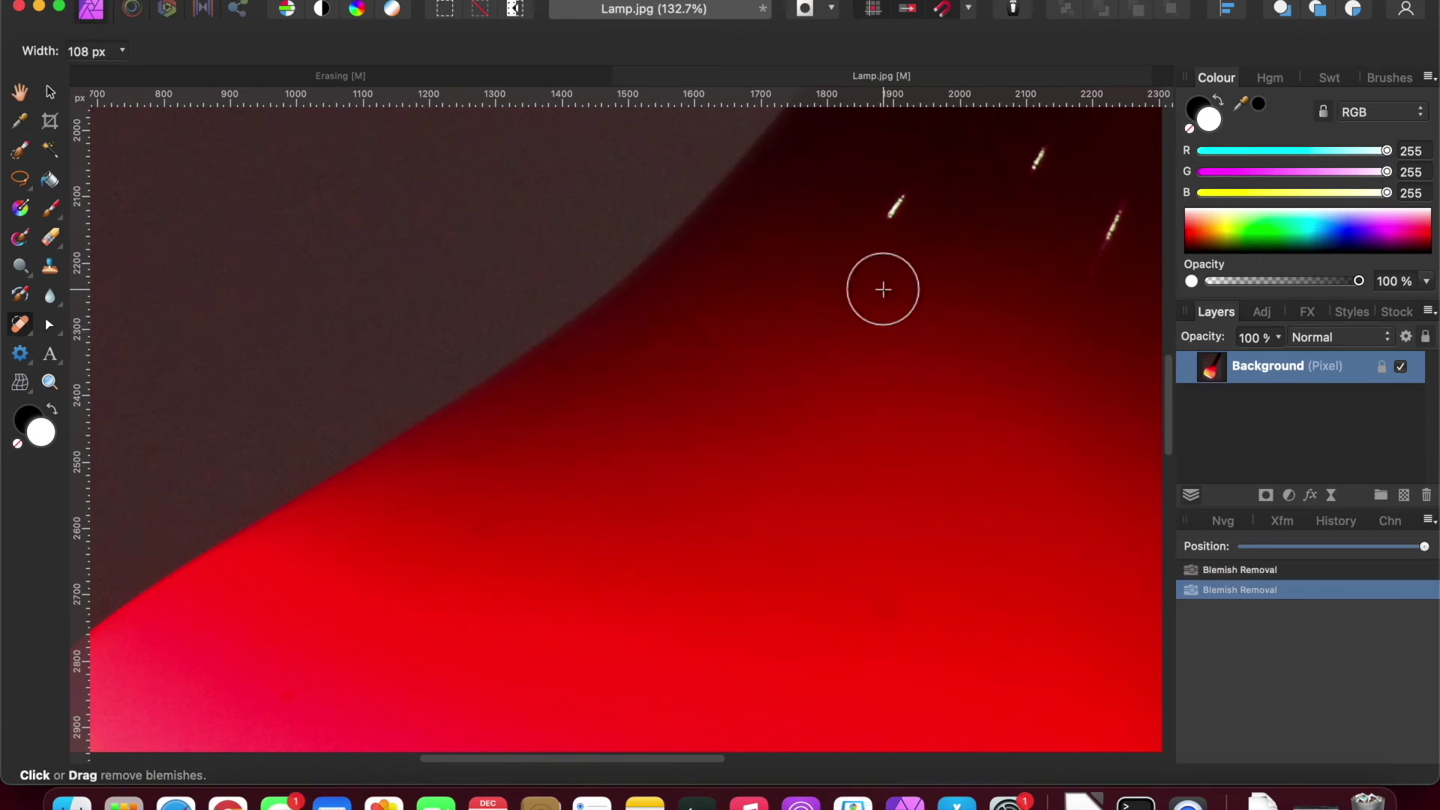
{"action": "left_click", "coordinate": [895, 207]}
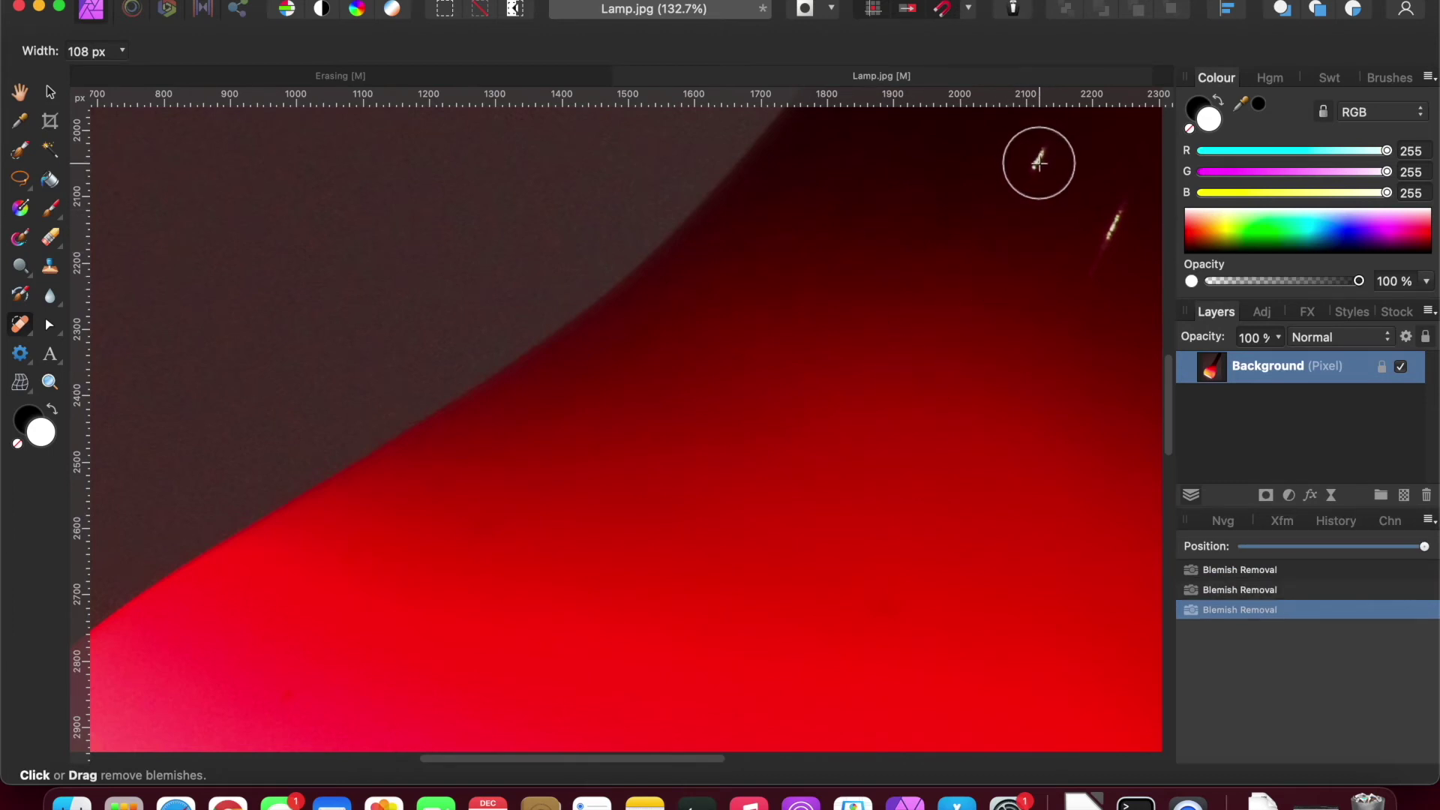
{"action": "key", "text": "bracketleft"}
{"action": "key", "text": "bracketleft"}
{"action": "key", "text": "bracketleft"}
{"action": "key", "text": "bracketleft"}
{"action": "key", "text": "bracketright"}
{"action": "key", "text": "bracketright"}
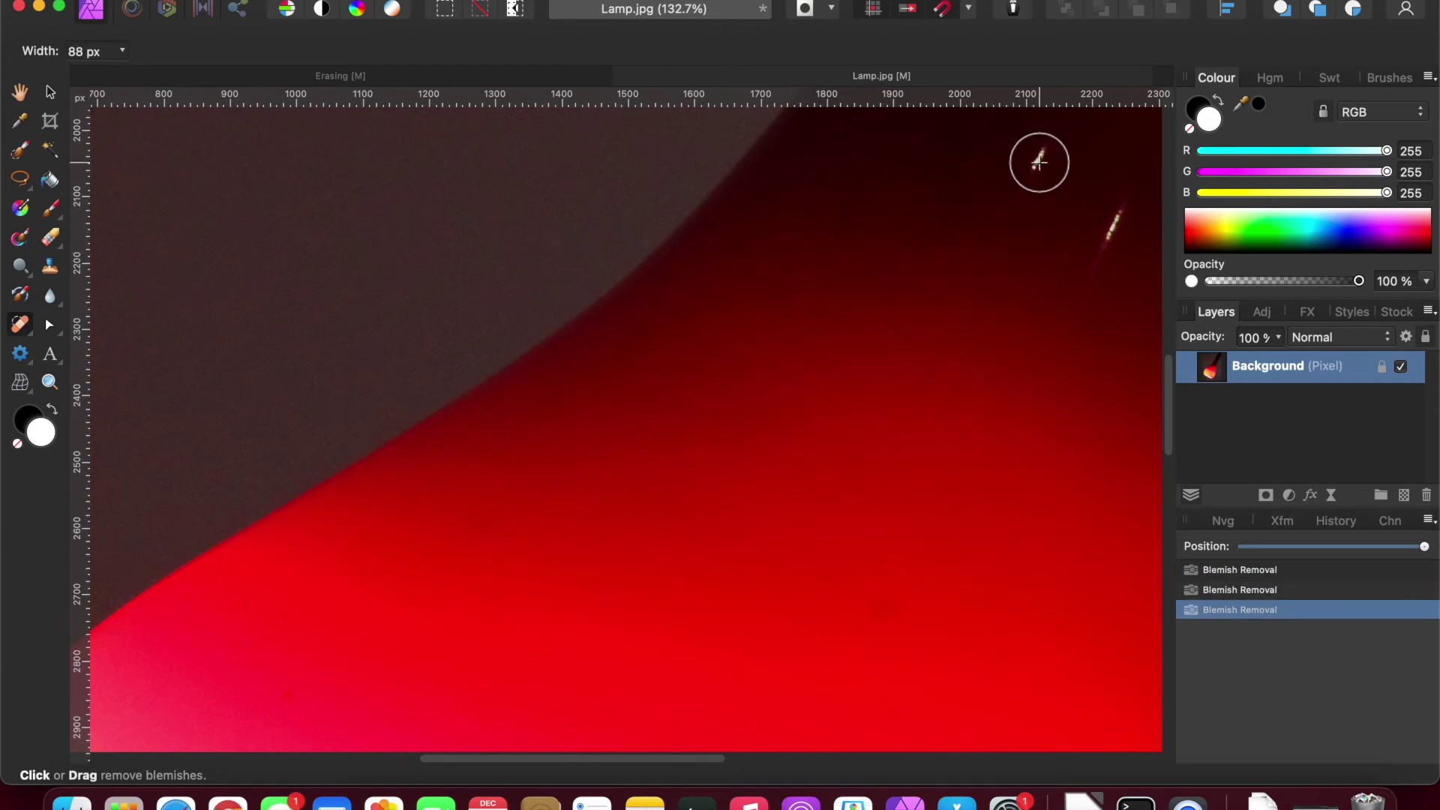
{"action": "left_click", "coordinate": [1032, 161]}
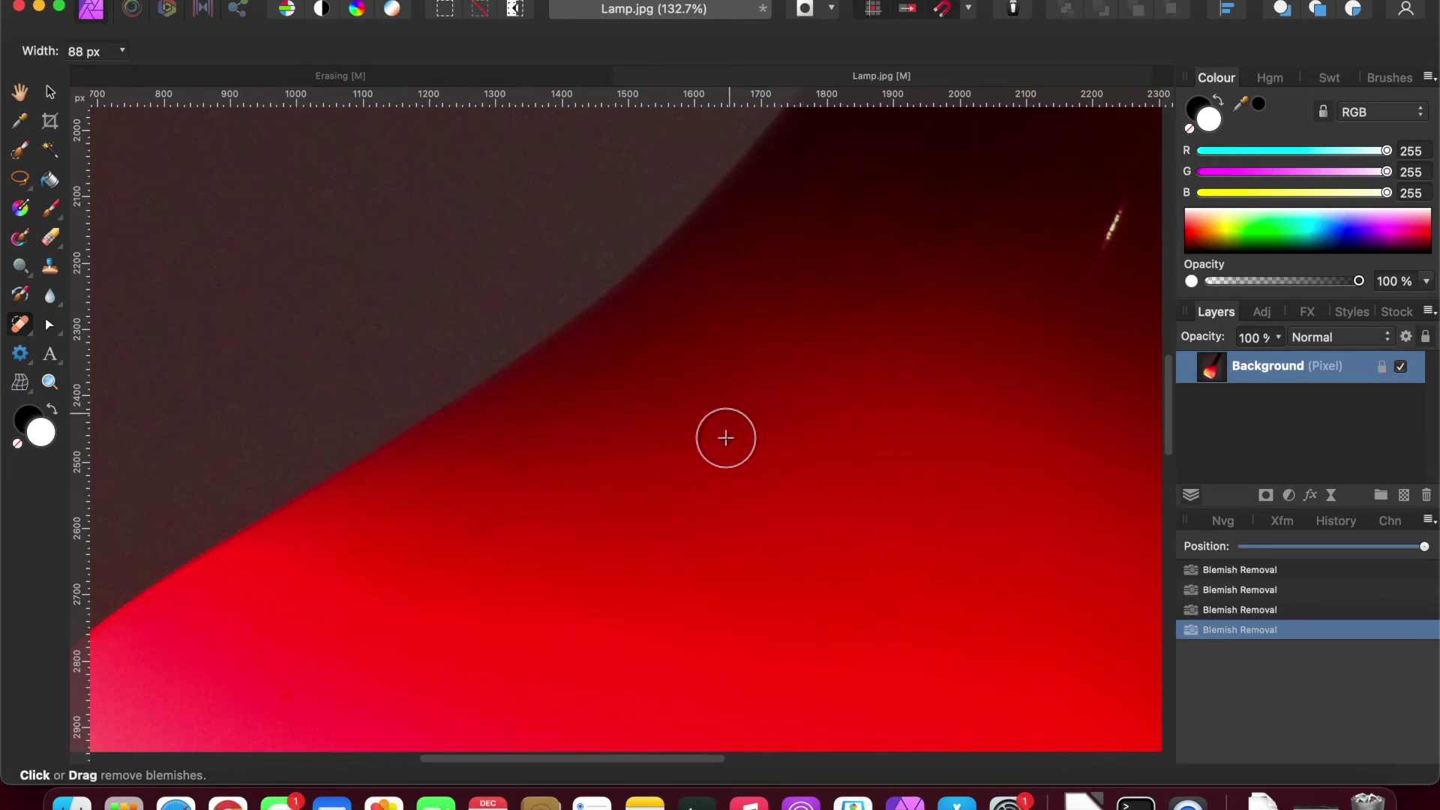
Shrink the brush to 54 px and clear the remaining white specks in the lamp's glow
{"action": "scroll", "coordinate": [685, 472], "scroll_direction": "down", "scroll_amount": 5}
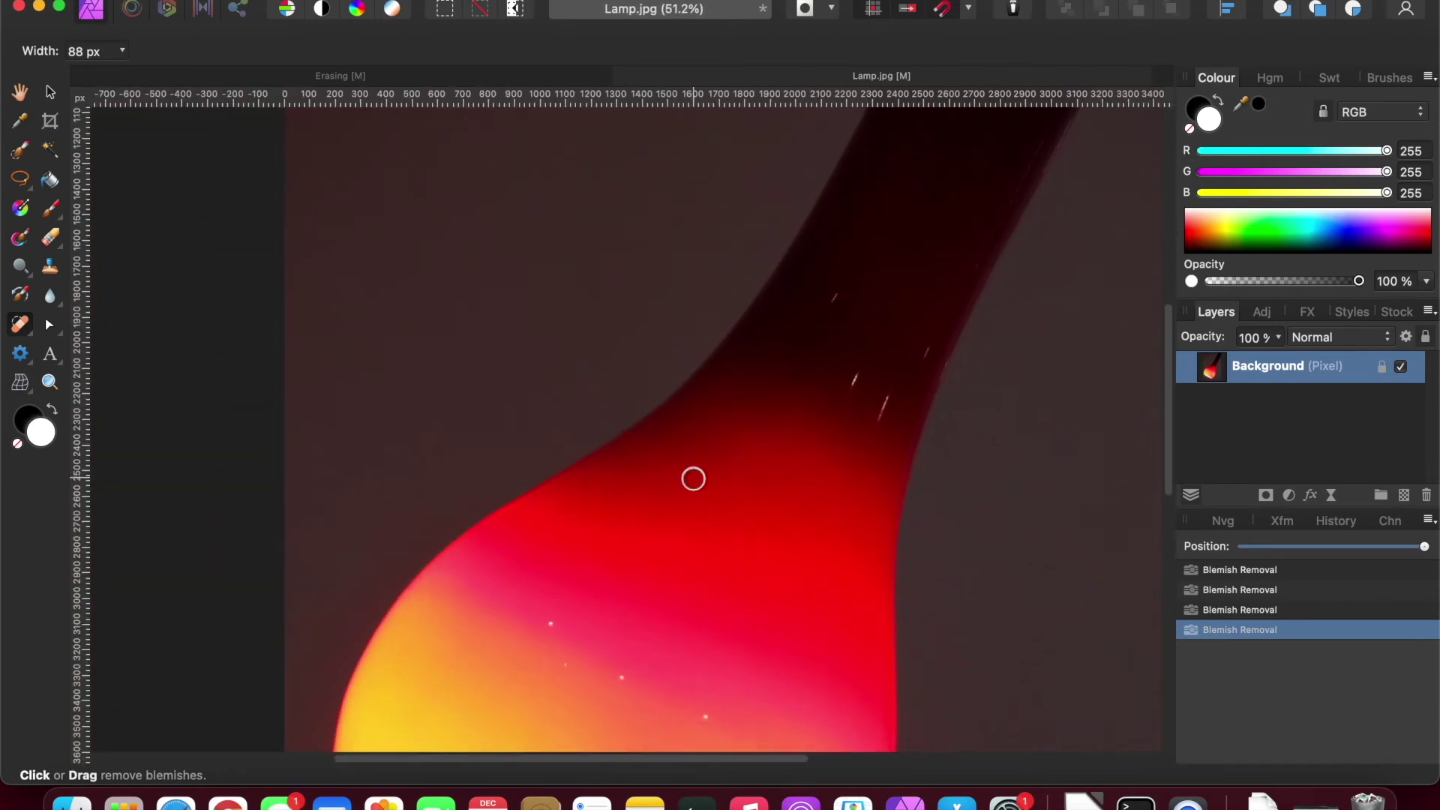
{"action": "scroll", "coordinate": [568, 652], "scroll_direction": "up", "scroll_amount": 6}
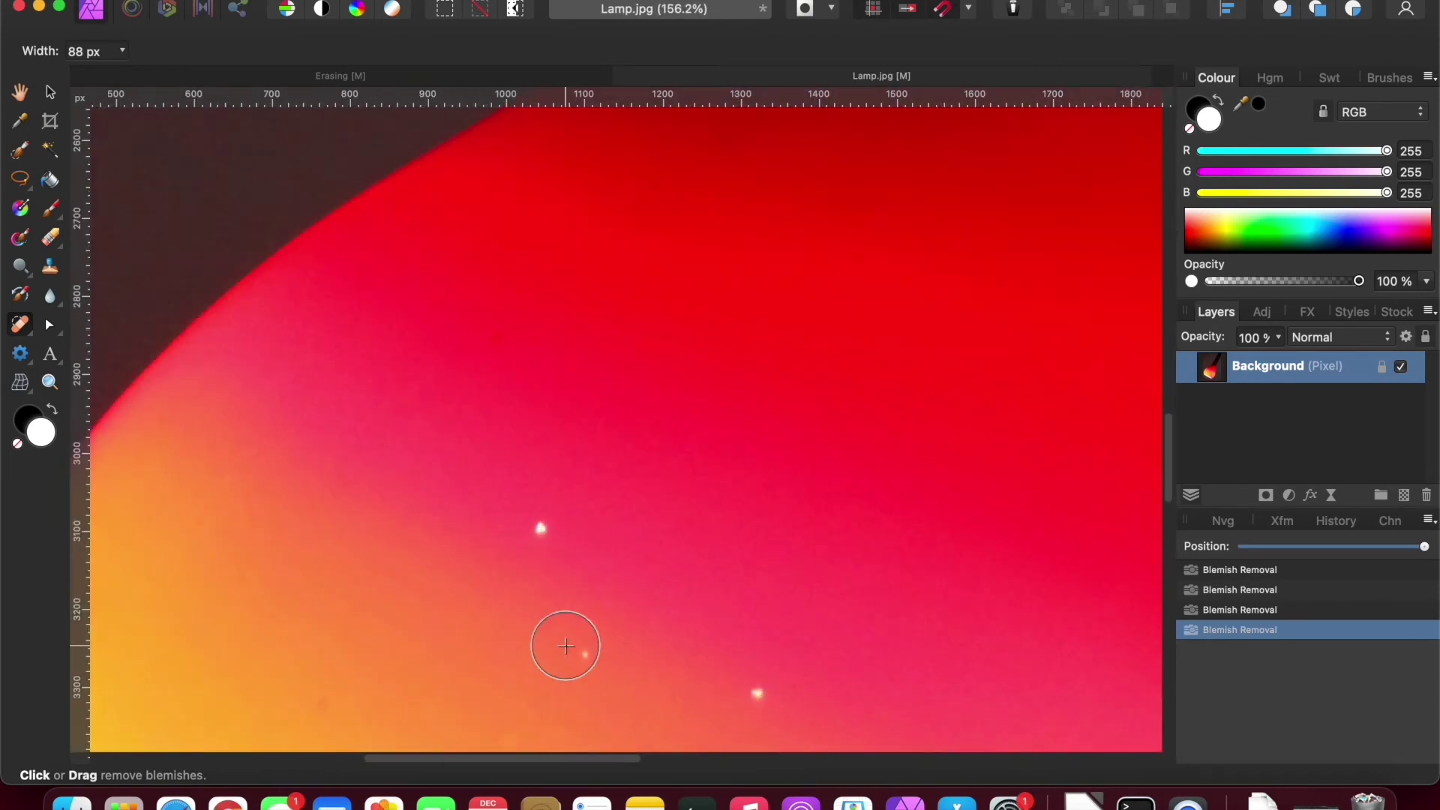
{"action": "left_click", "coordinate": [539, 528]}
{"action": "key", "text": "bracketleft"}
{"action": "key", "text": "bracketleft"}
{"action": "key", "text": "bracketleft"}
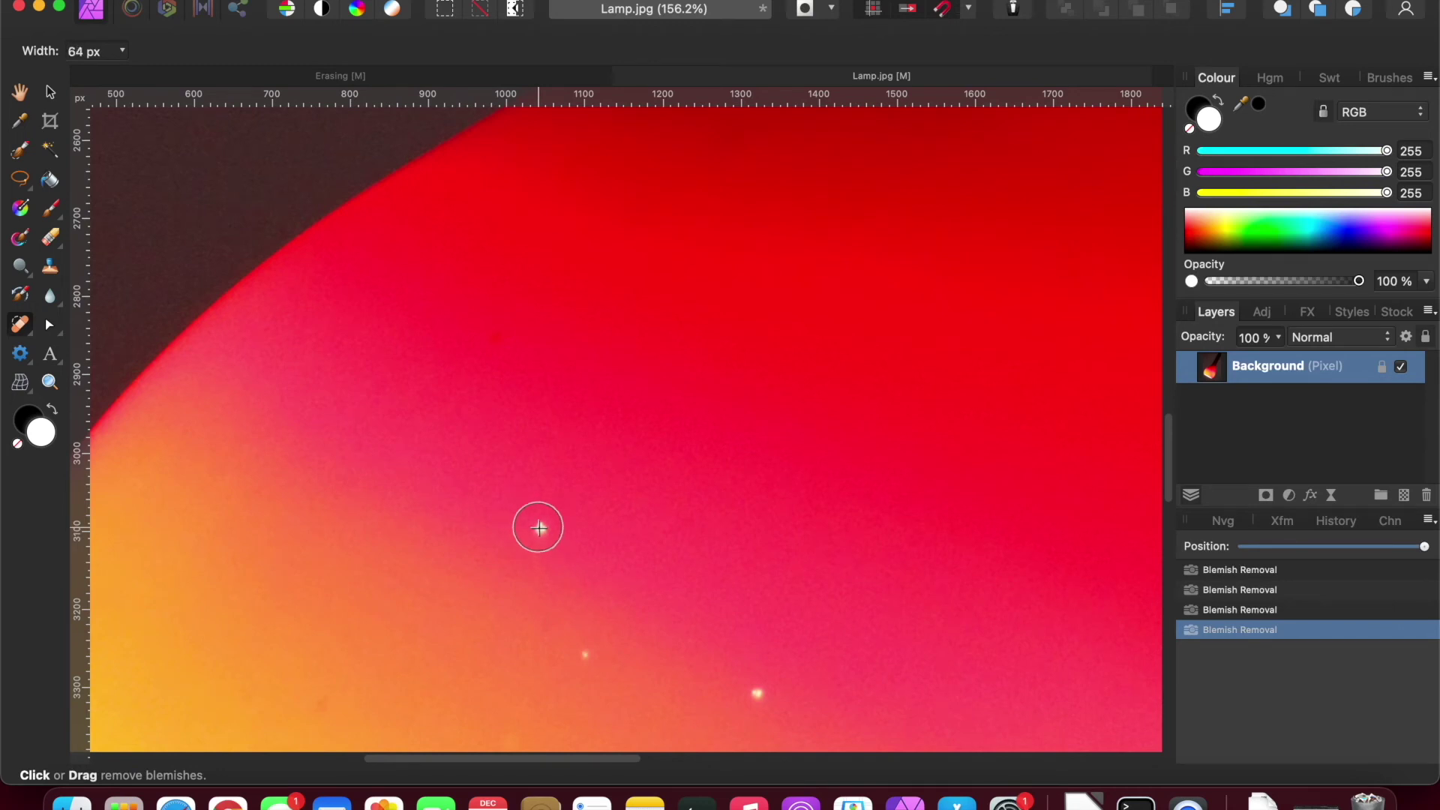
{"action": "left_click", "coordinate": [713, 569]}
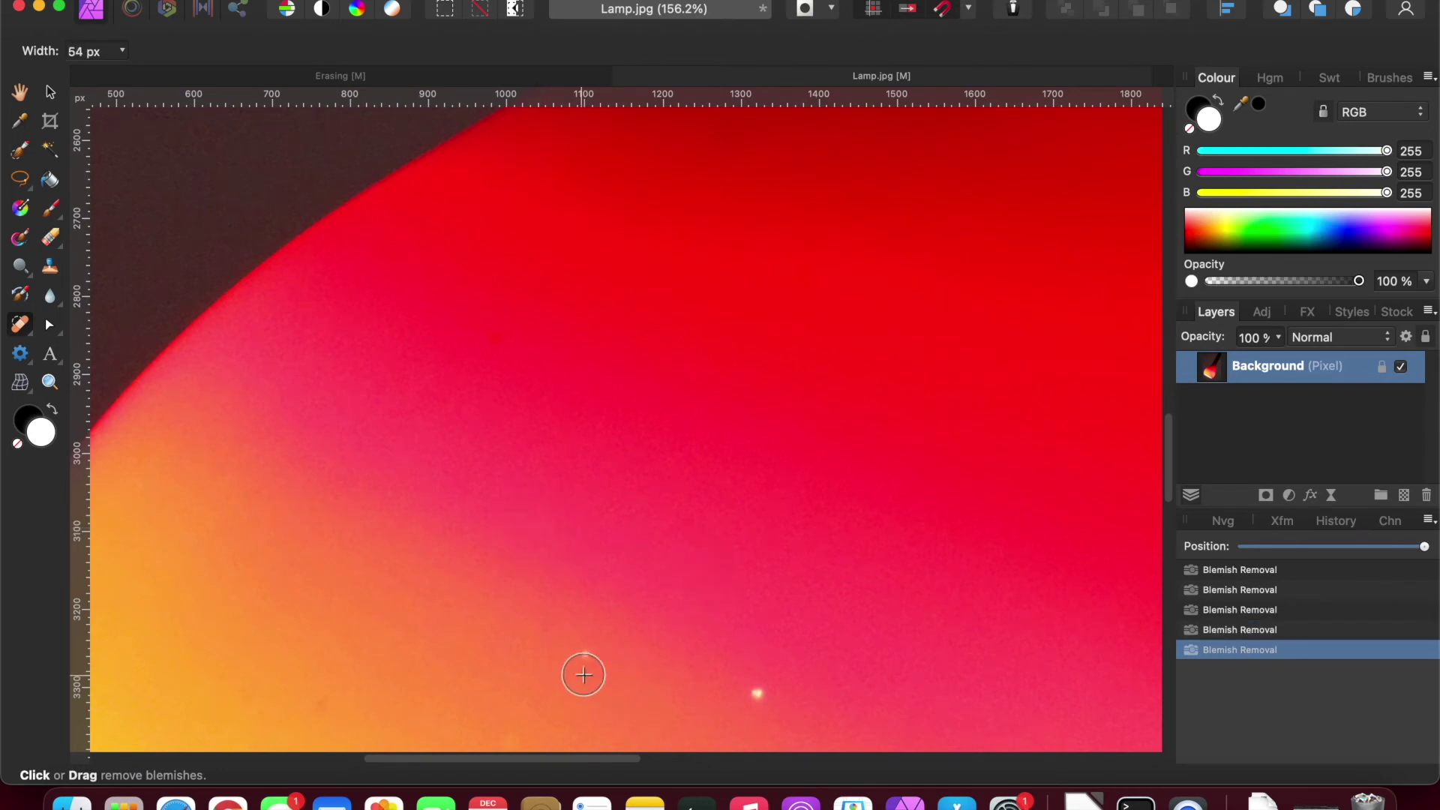
{"action": "left_click", "coordinate": [584, 654]}
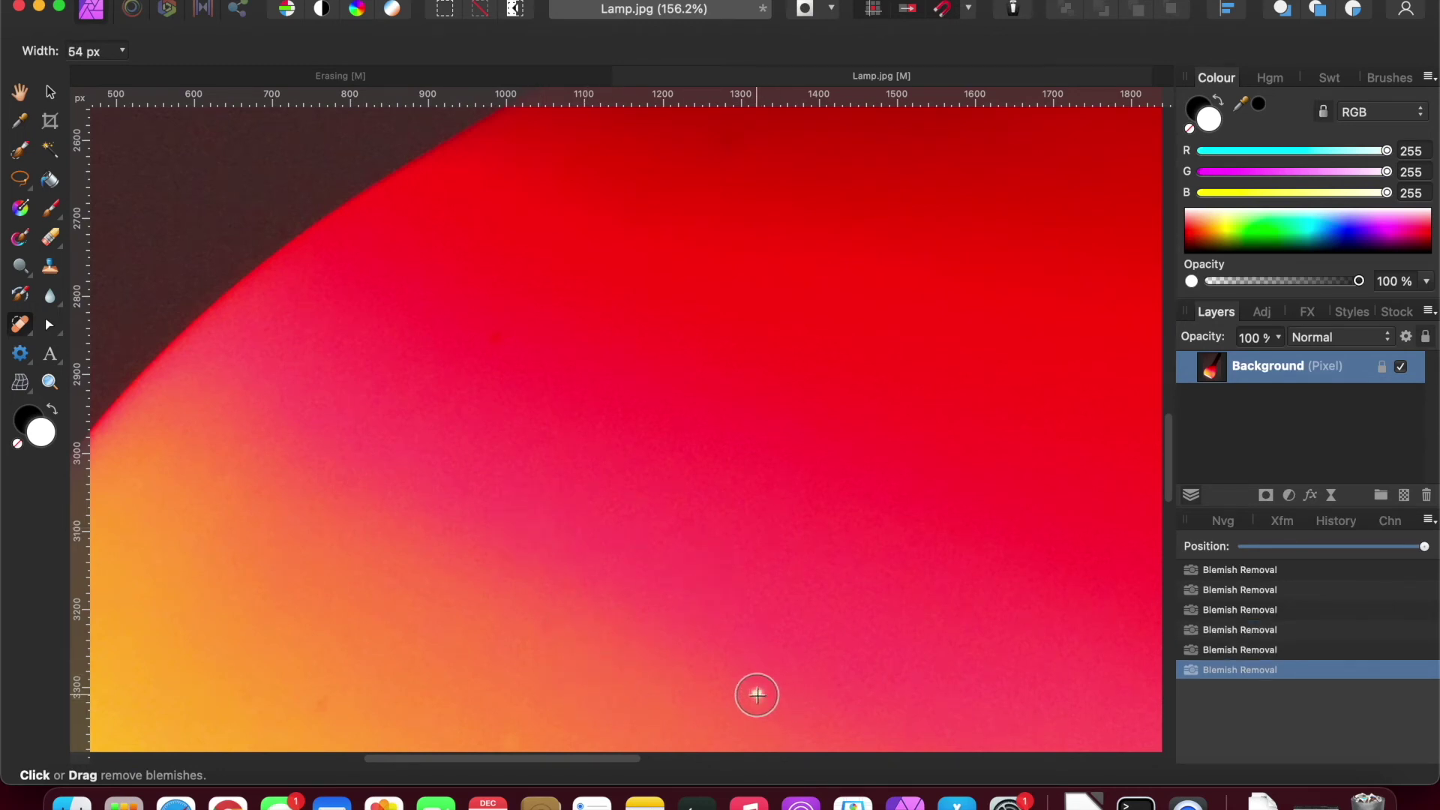
{"action": "left_click", "coordinate": [775, 693]}
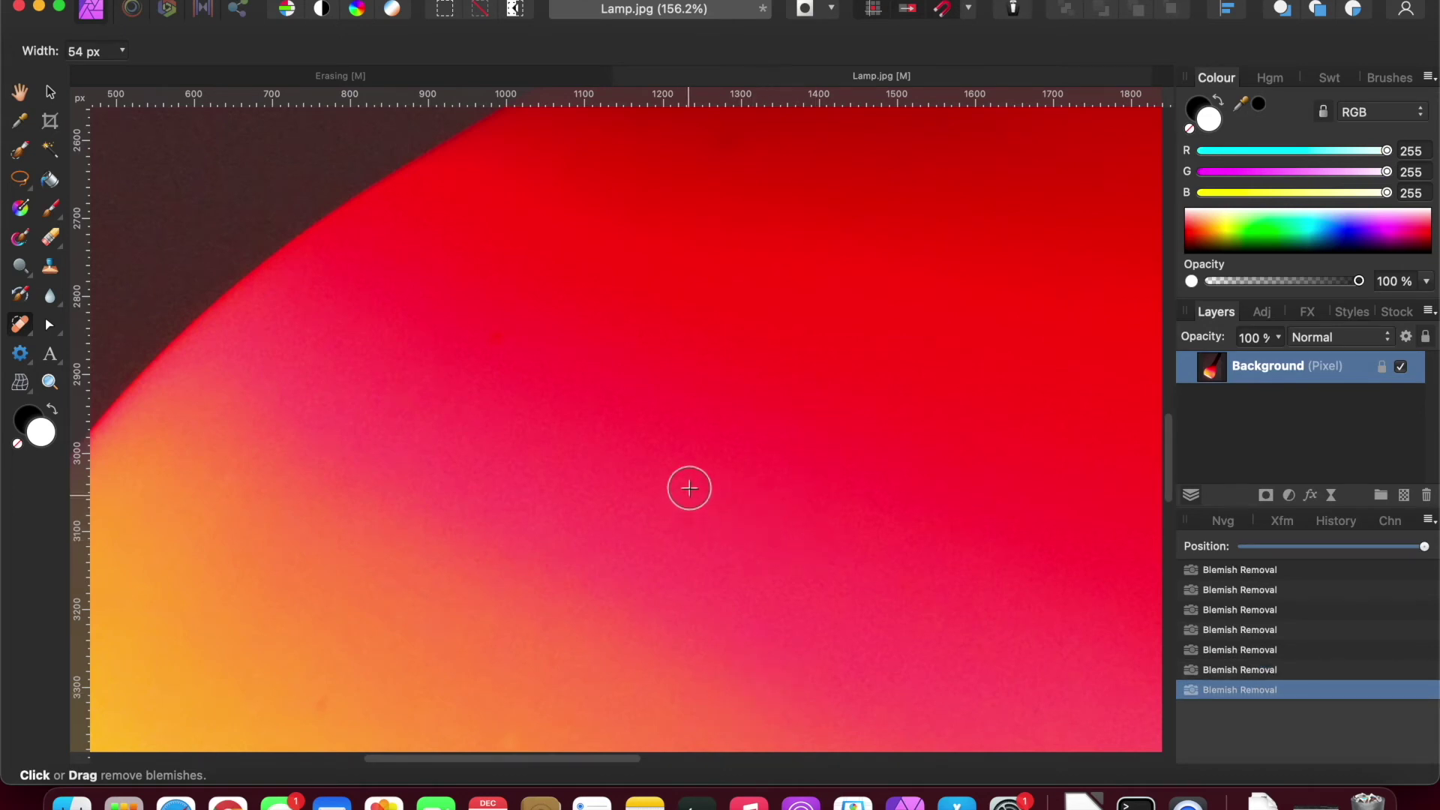
{"action": "scroll", "coordinate": [659, 386], "scroll_direction": "down", "scroll_amount": 5}
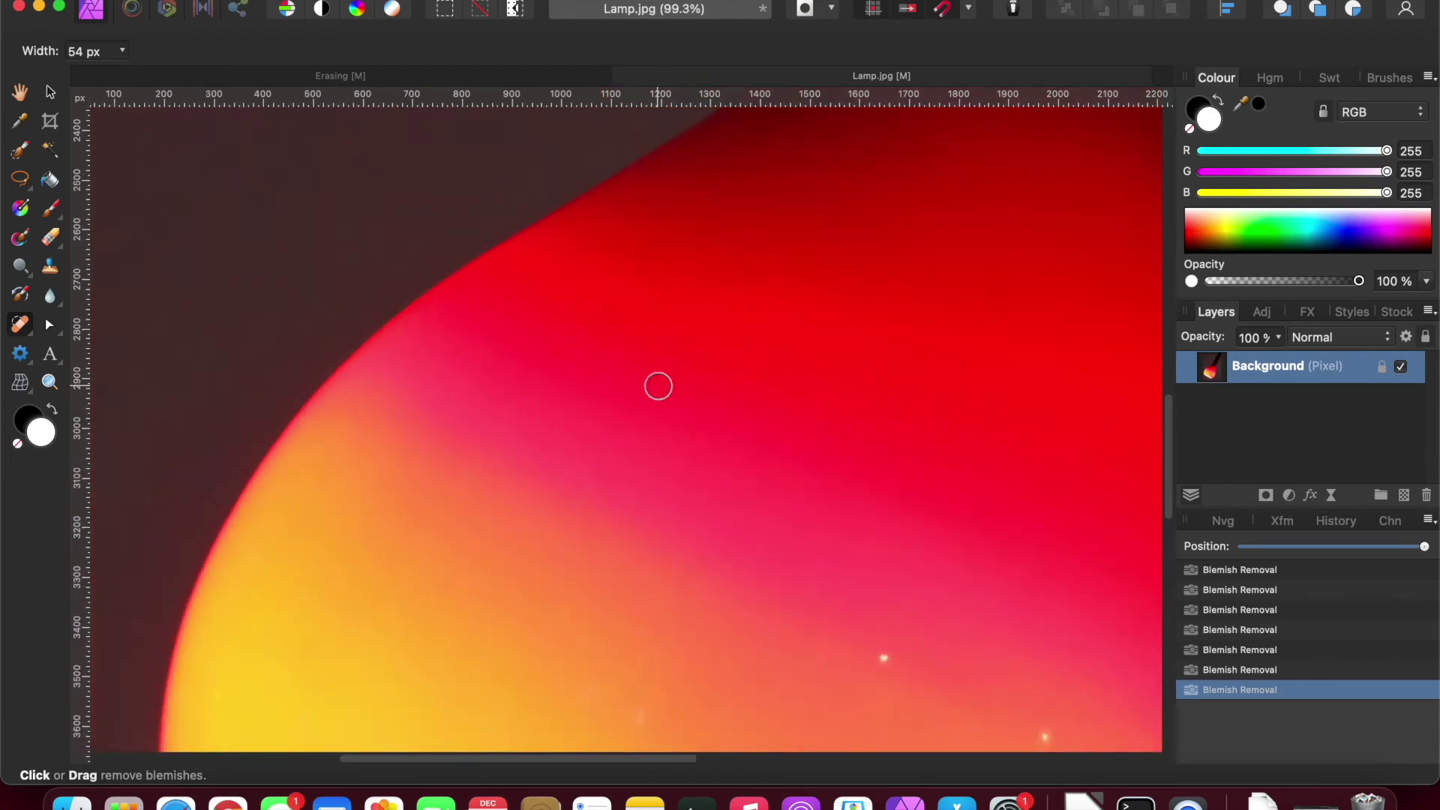
Open the repair tools flyout and bring the sunset photo back into view
{"action": "left_click", "coordinate": [30, 336]}
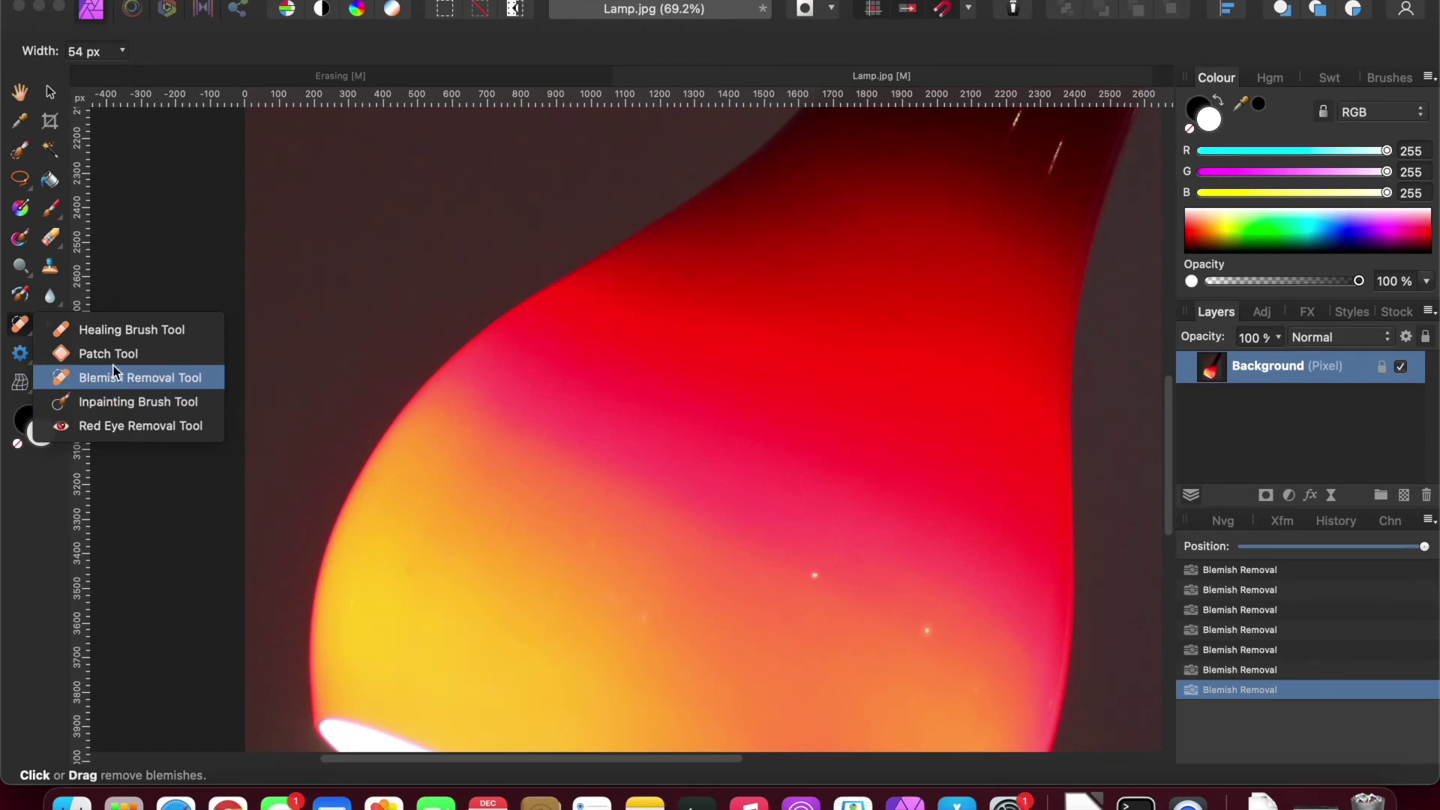
{"action": "left_click", "coordinate": [106, 354]}
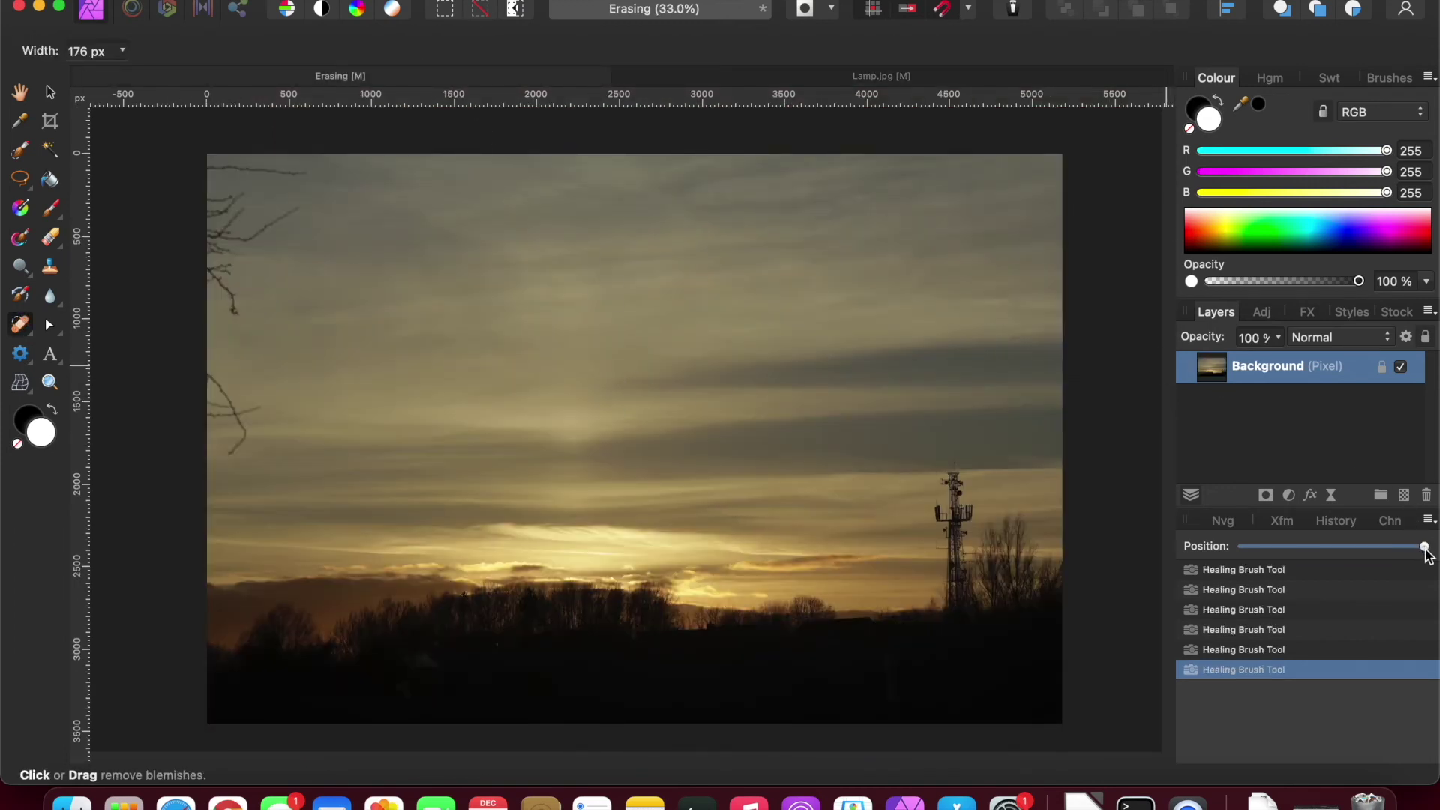
Rewind the sunset to its original state, set brush width to 268 px, and choose the Patch Tool
{"action": "left_click_drag", "start_coordinate": [1425, 546], "coordinate": [1241, 555]}
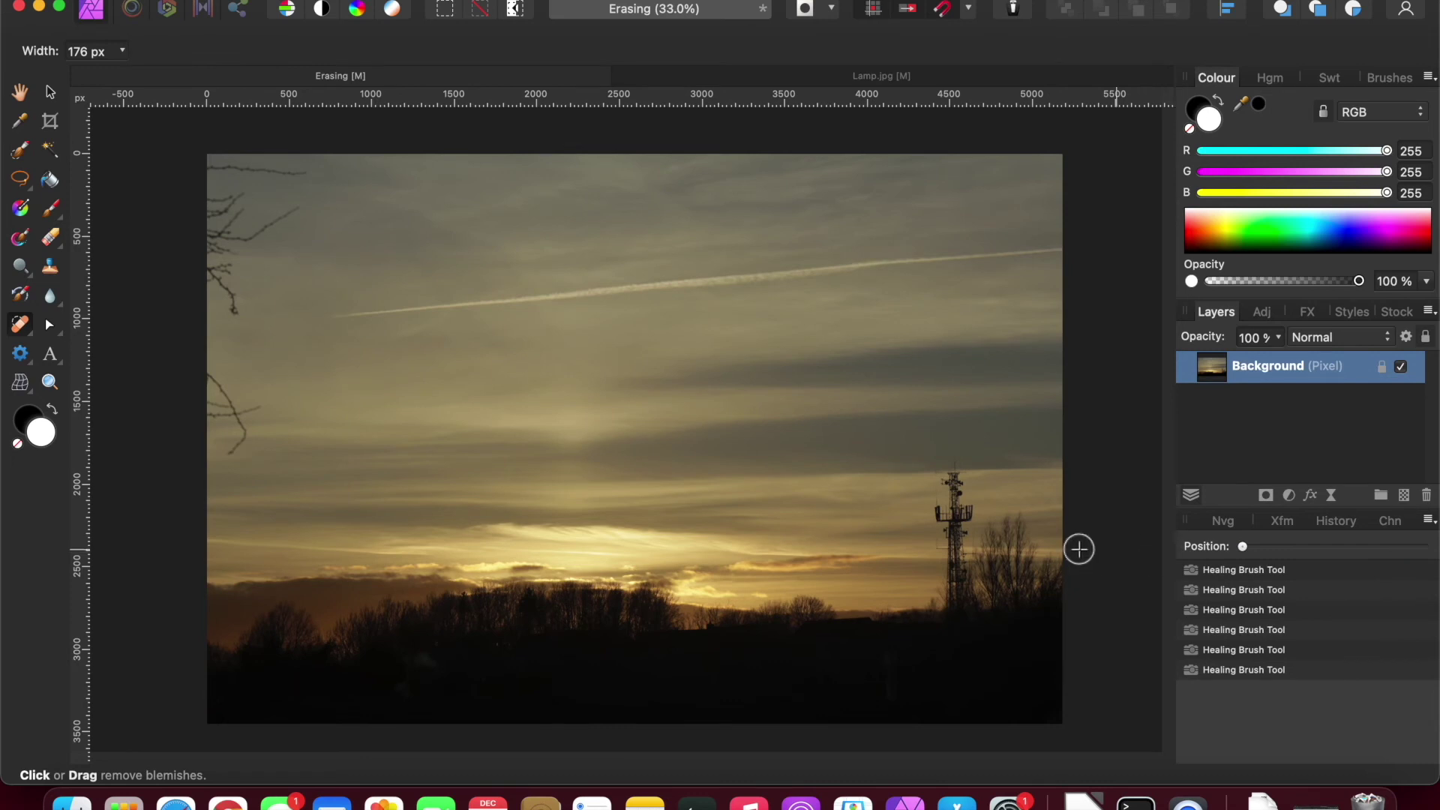
{"action": "key", "text": "bracketright"}
{"action": "key", "text": "bracketright"}
{"action": "key", "text": "bracketright"}
{"action": "key", "text": "bracketright"}
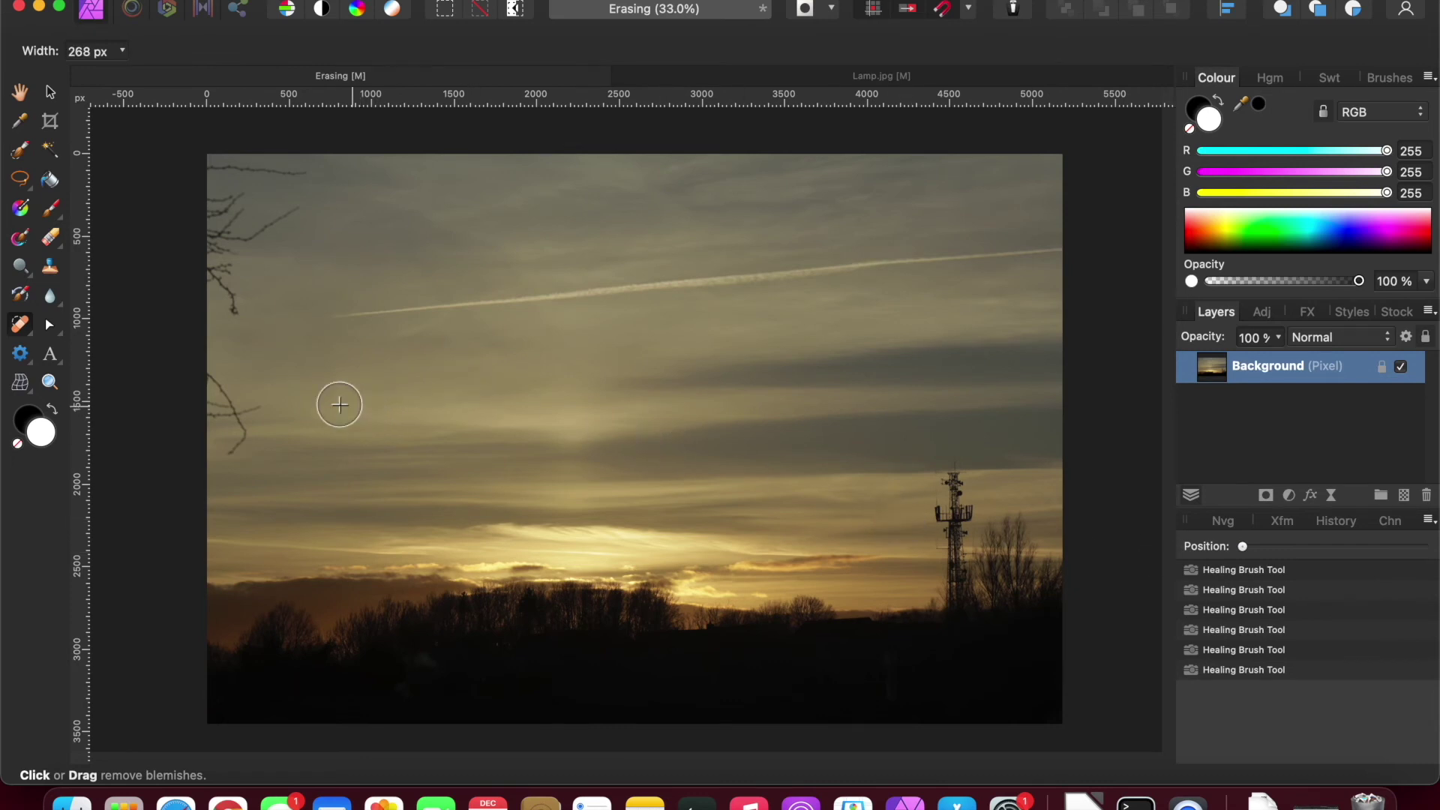
{"action": "left_click", "coordinate": [30, 334]}
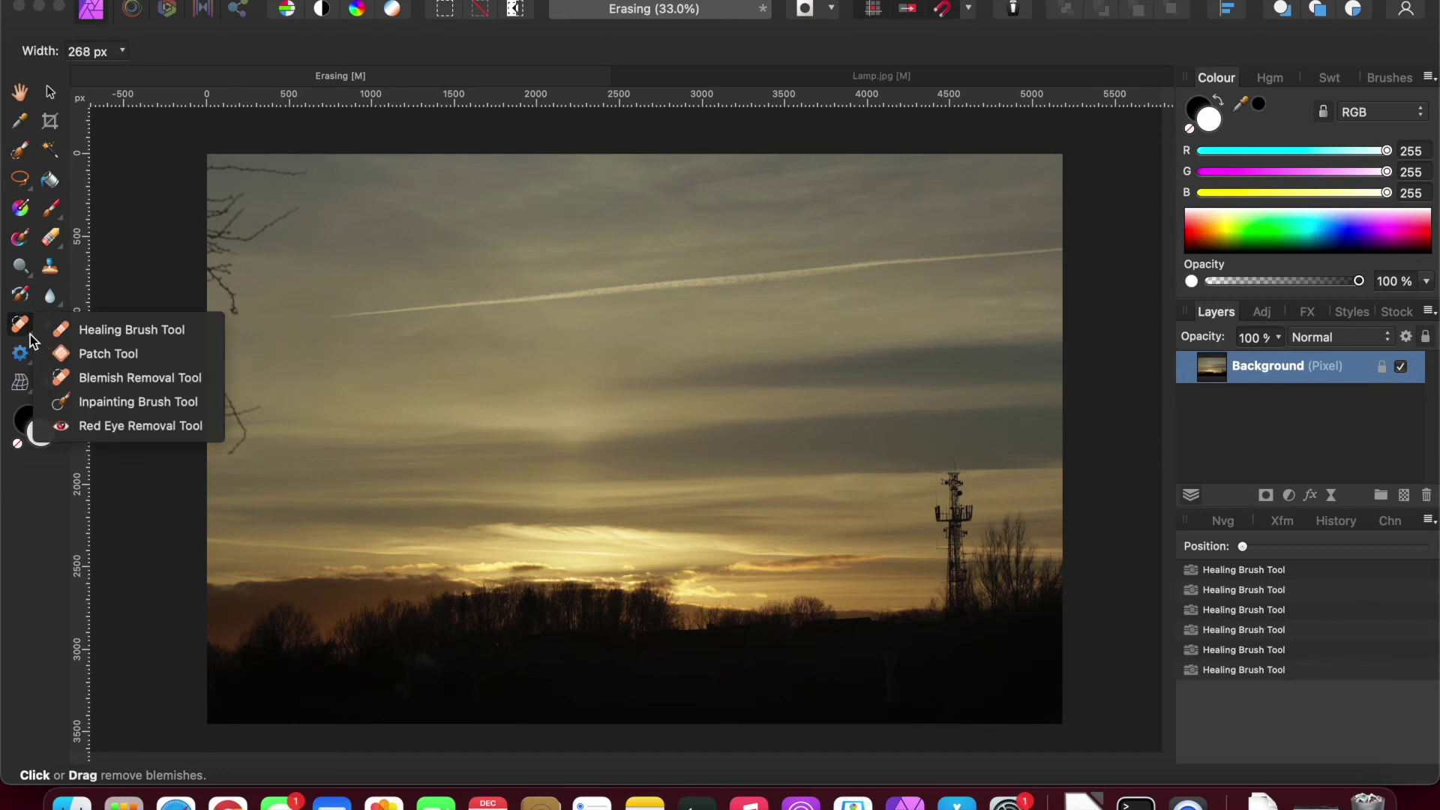
{"action": "left_click", "coordinate": [102, 360]}
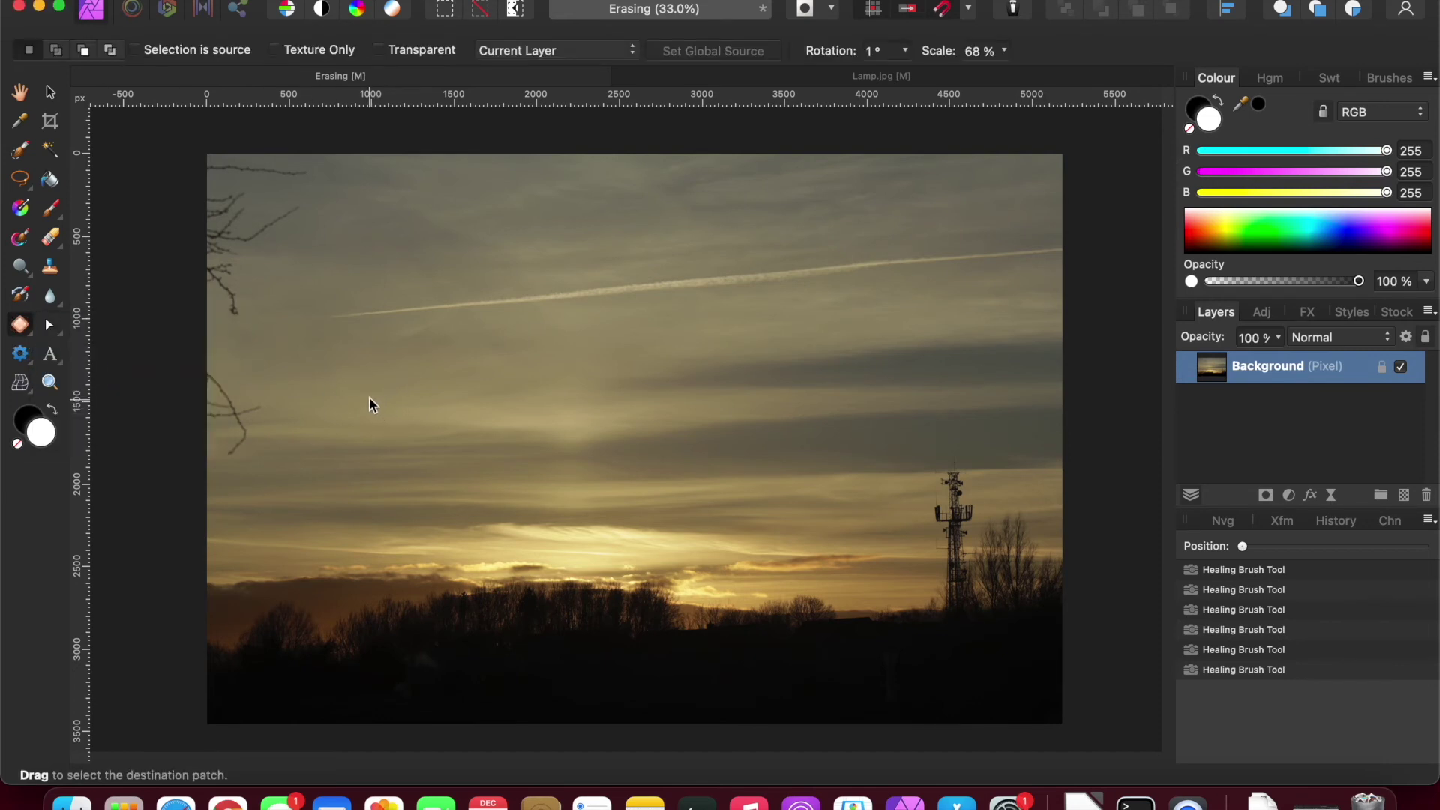
Patch a rotated, enlarged copy of the radio tower into the sky area at left
{"action": "mouse_move", "coordinate": [368, 392]}
{"action": "left_mouse_down"}
{"action": "mouse_move", "coordinate": [416, 371]}
{"action": "mouse_move", "coordinate": [474, 390]}
{"action": "mouse_move", "coordinate": [490, 444]}
{"action": "mouse_move", "coordinate": [473, 498]}
{"action": "mouse_move", "coordinate": [407, 522]}
{"action": "mouse_move", "coordinate": [341, 501]}
{"action": "mouse_move", "coordinate": [331, 453]}
{"action": "mouse_move", "coordinate": [365, 392]}
{"action": "left_mouse_up"}
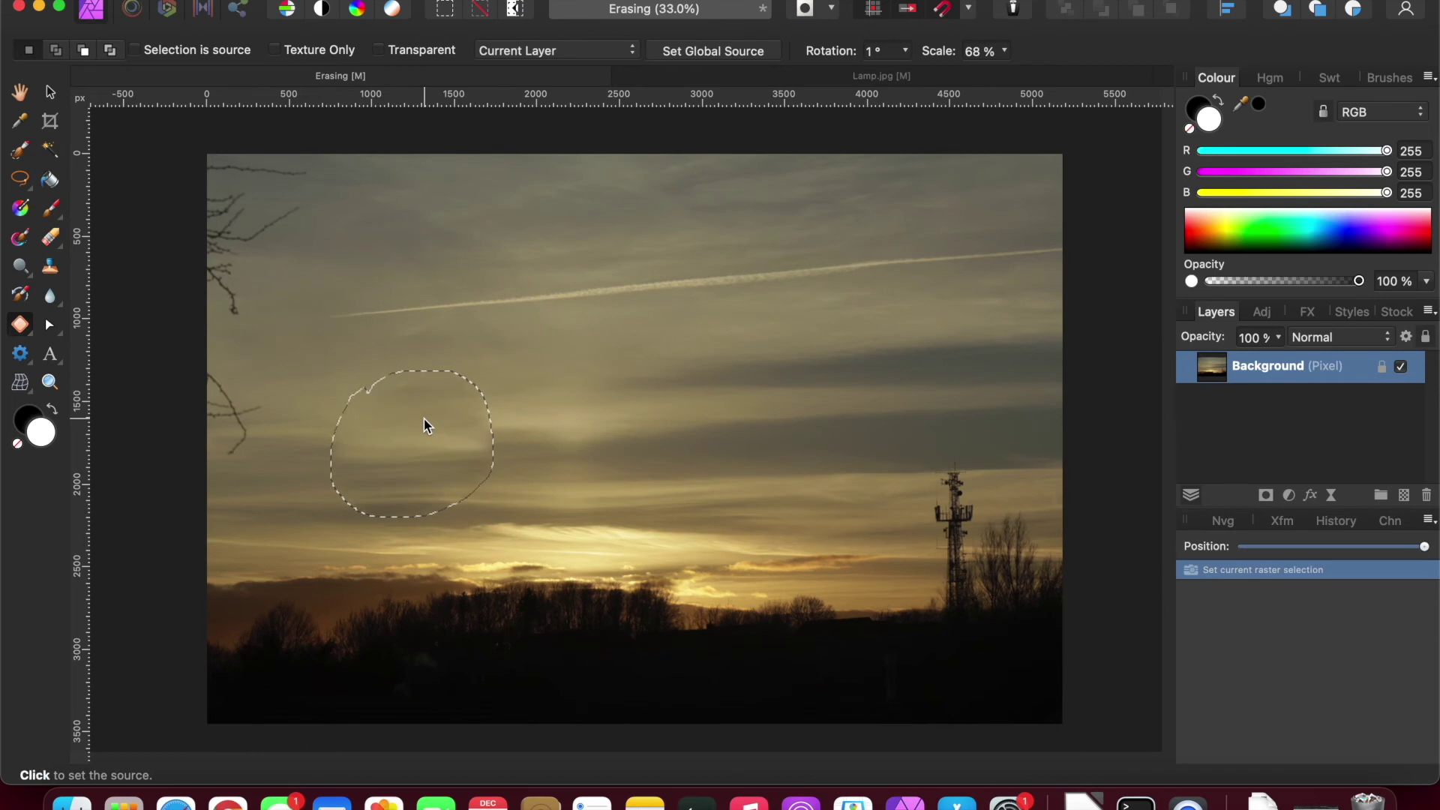
{"action": "left_click", "coordinate": [946, 530]}
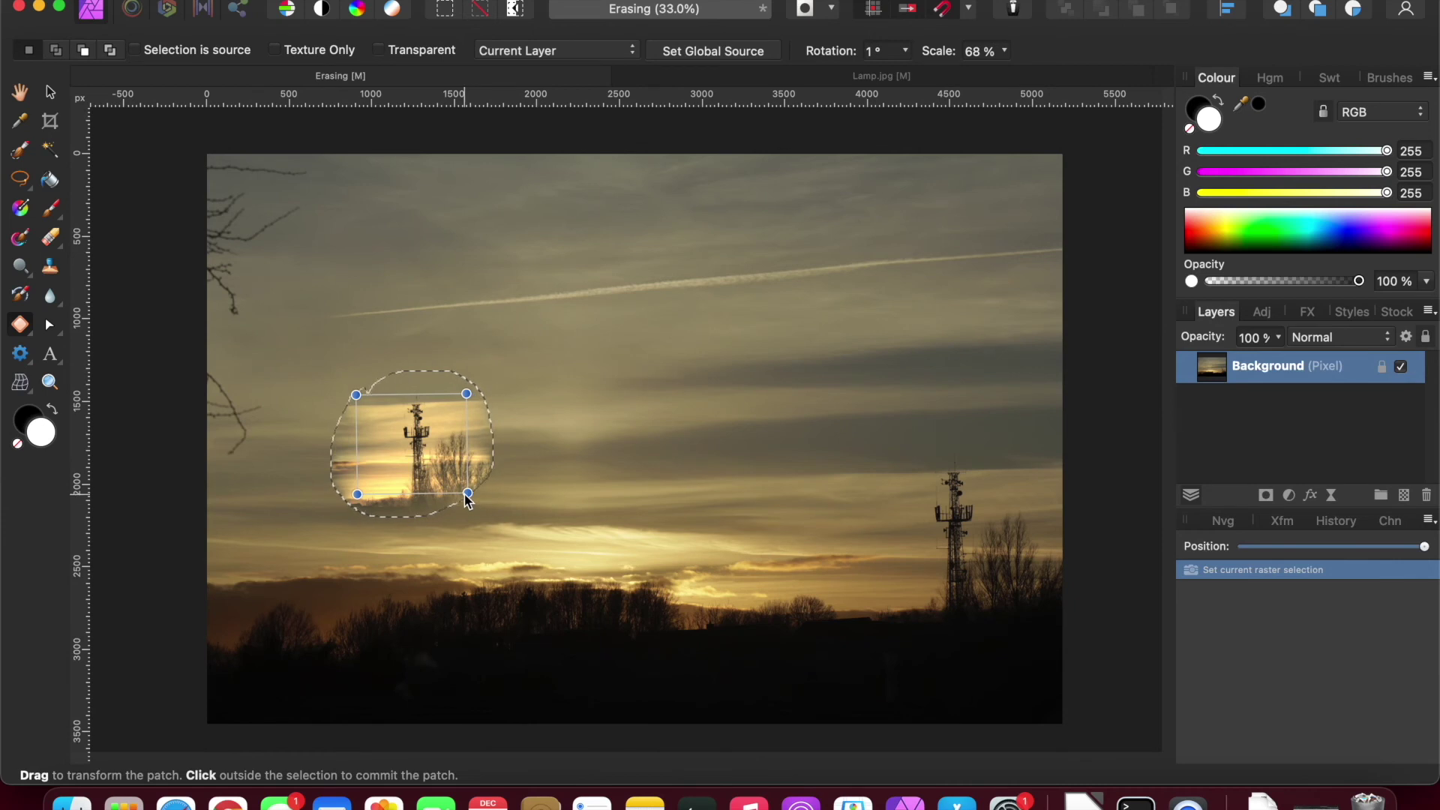
{"action": "left_click_drag", "start_coordinate": [466, 495], "coordinate": [507, 531]}
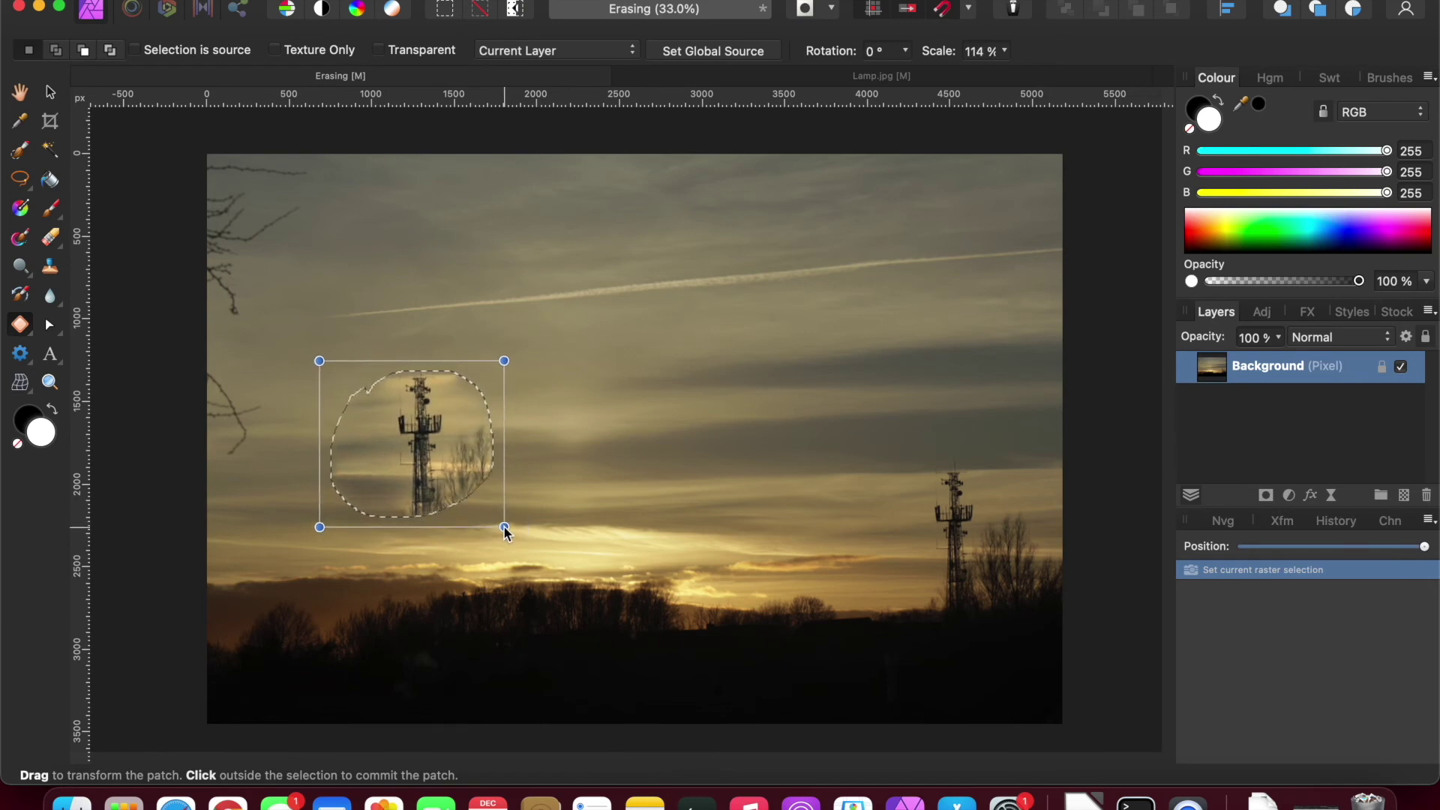
{"action": "left_click", "coordinate": [608, 522]}
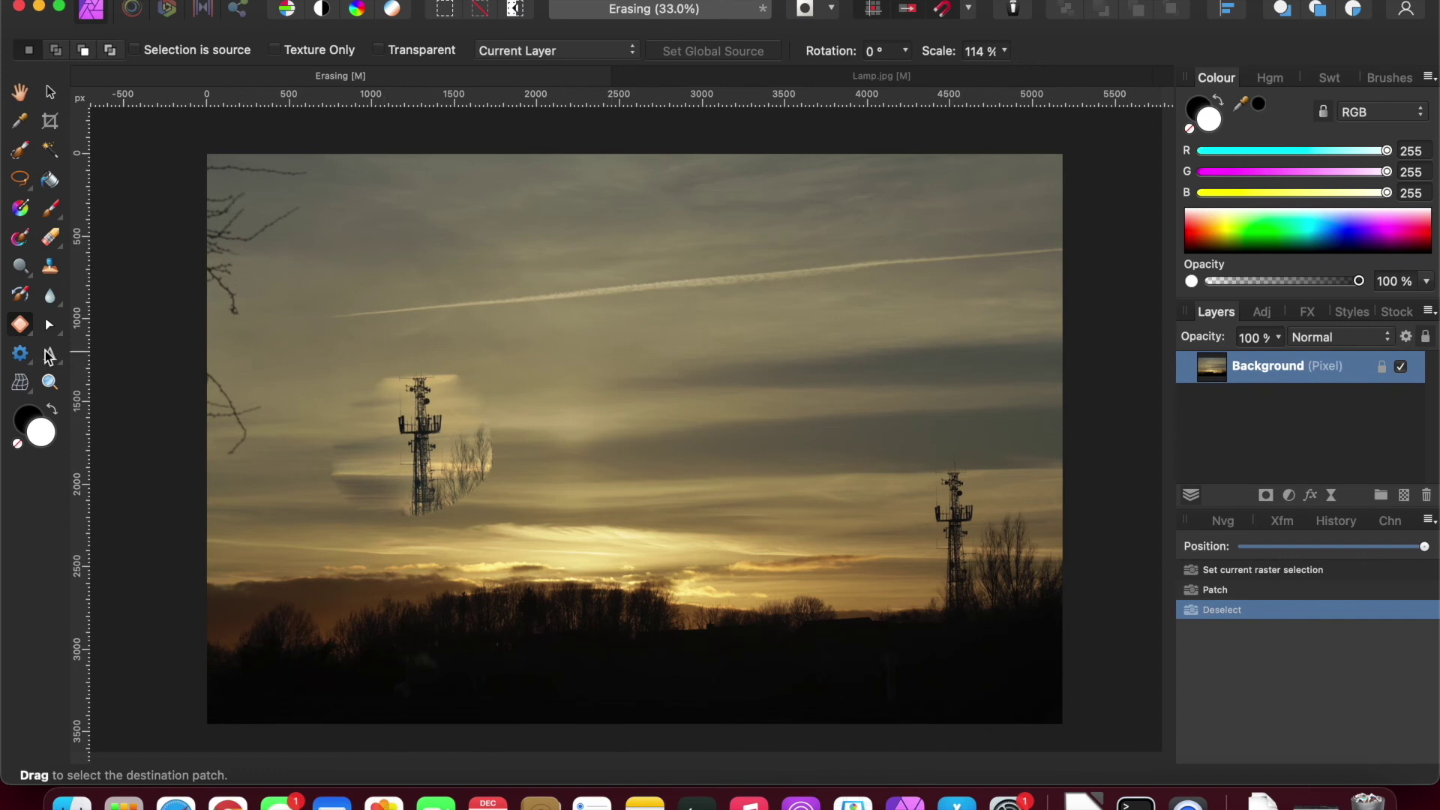
Rewind the sunset's history to the start, removing the patched tower copy
{"action": "left_click", "coordinate": [25, 332]}
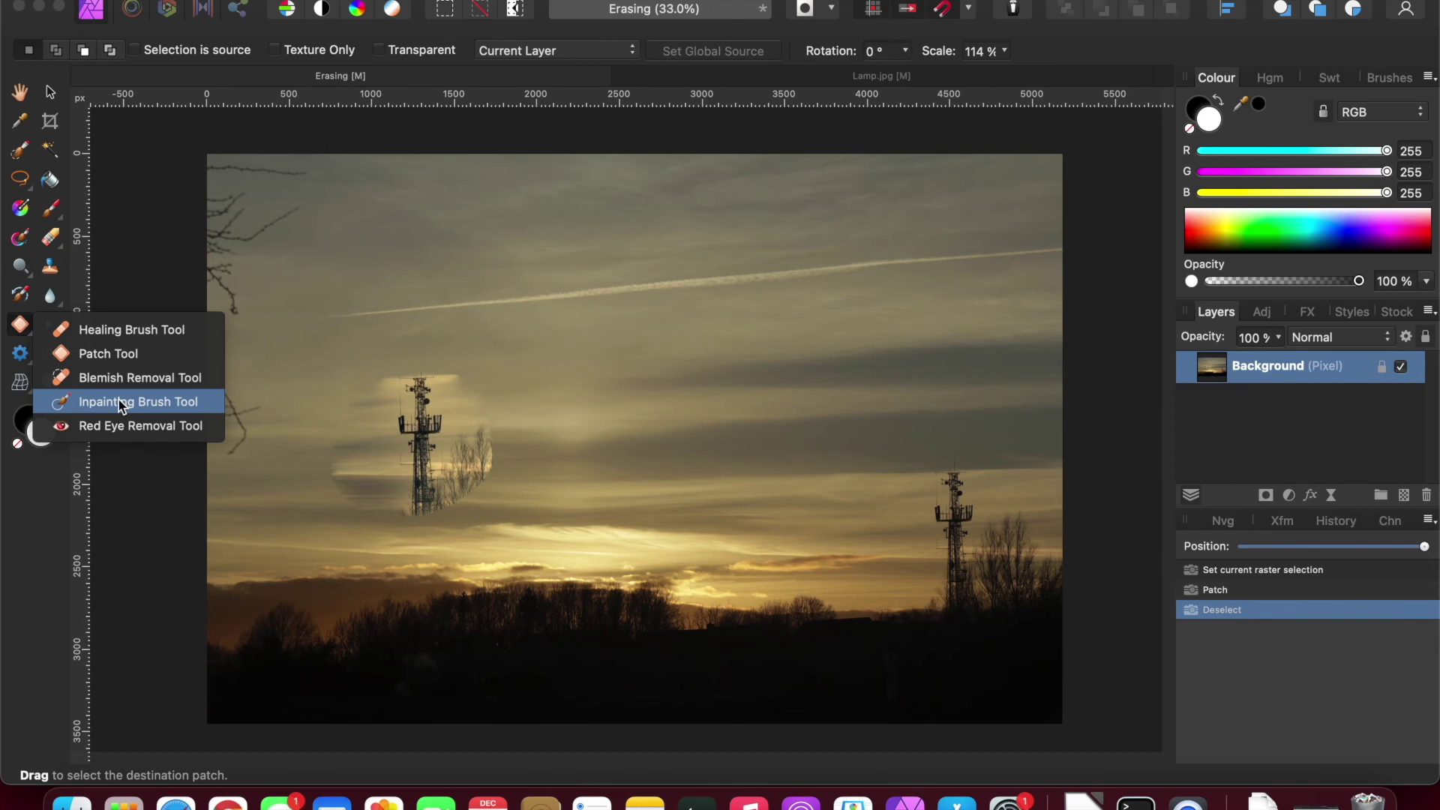
{"action": "left_click", "coordinate": [142, 249]}
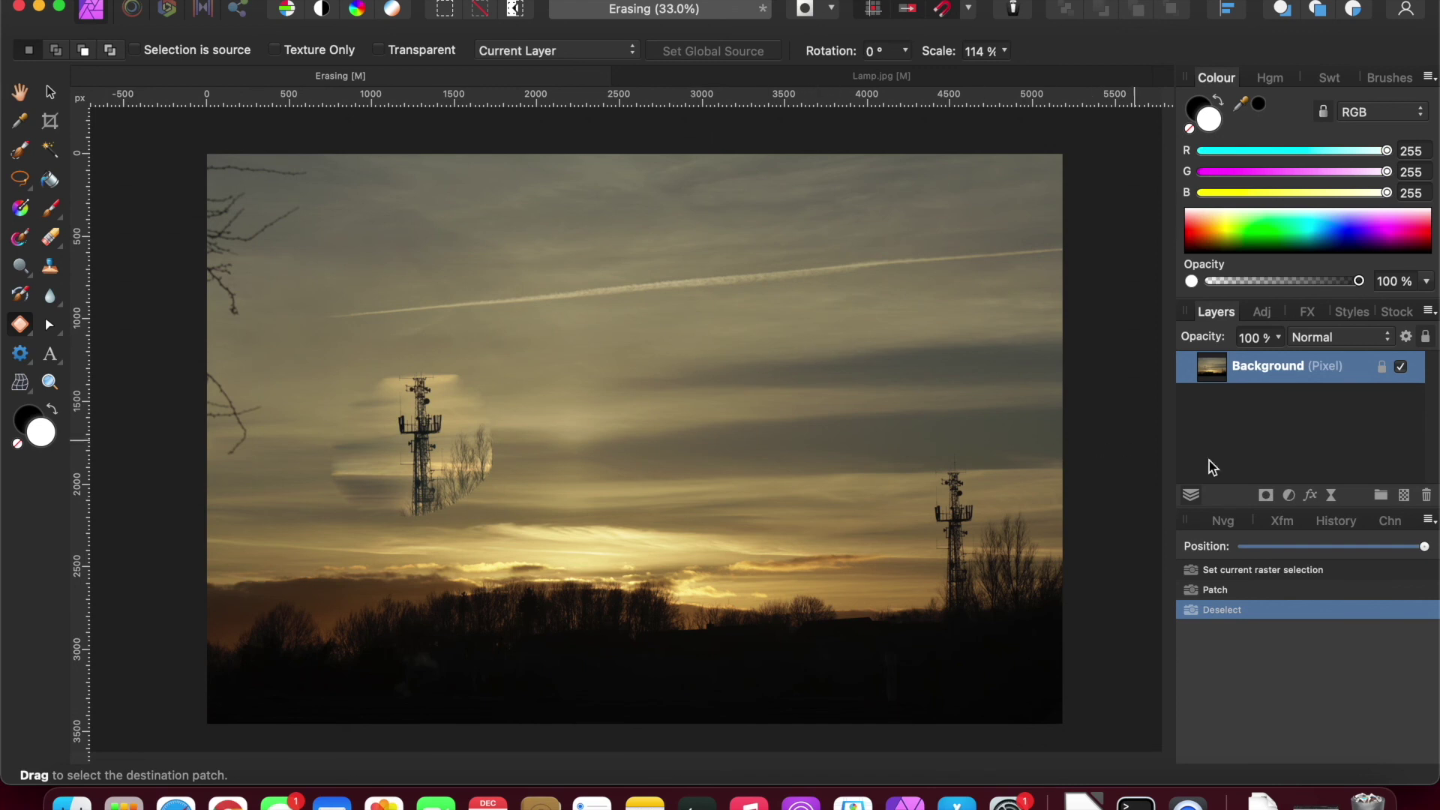
{"action": "left_click_drag", "start_coordinate": [1424, 546], "coordinate": [1167, 540]}
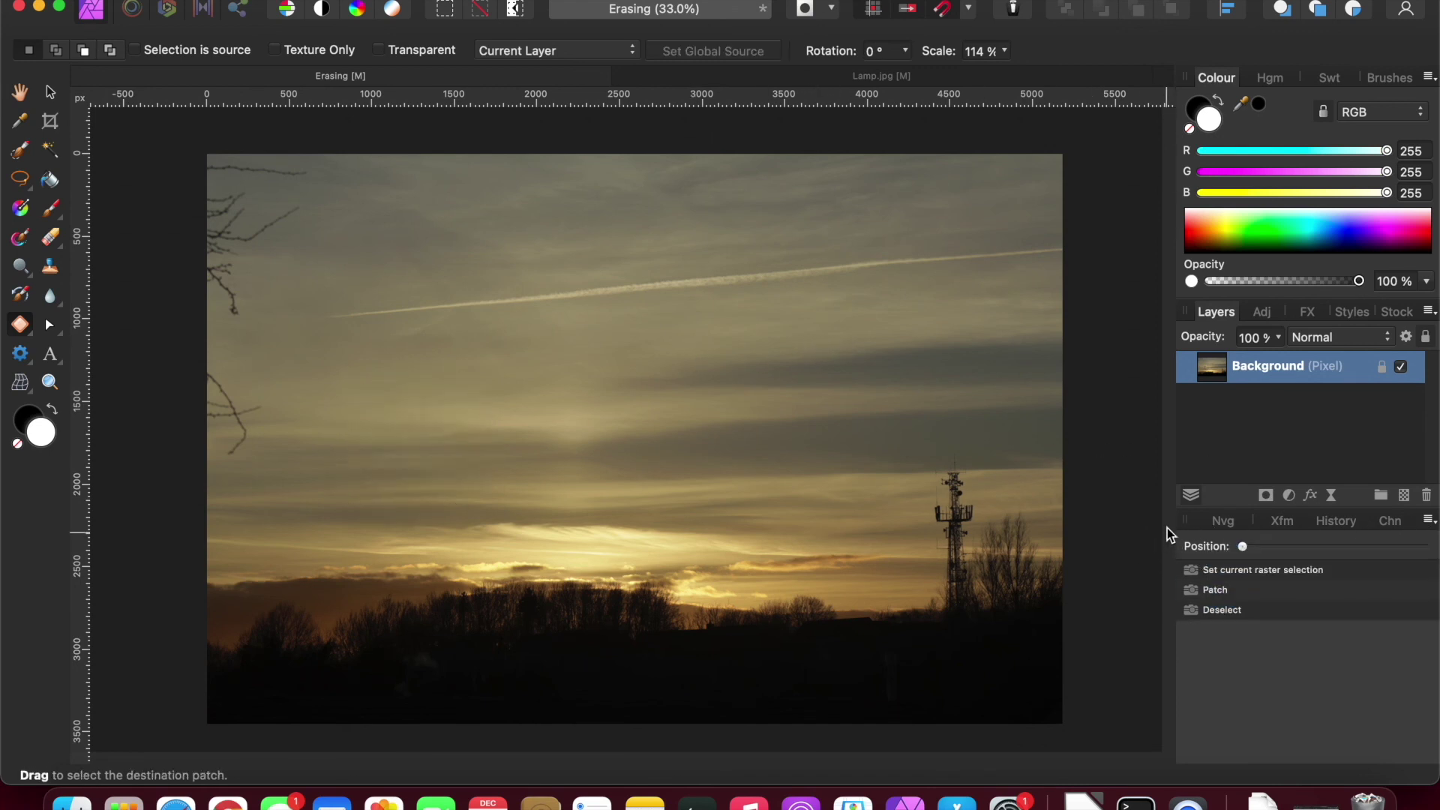
Cut the sunset's Background layer out of the document
{"action": "right_click", "coordinate": [1272, 373]}
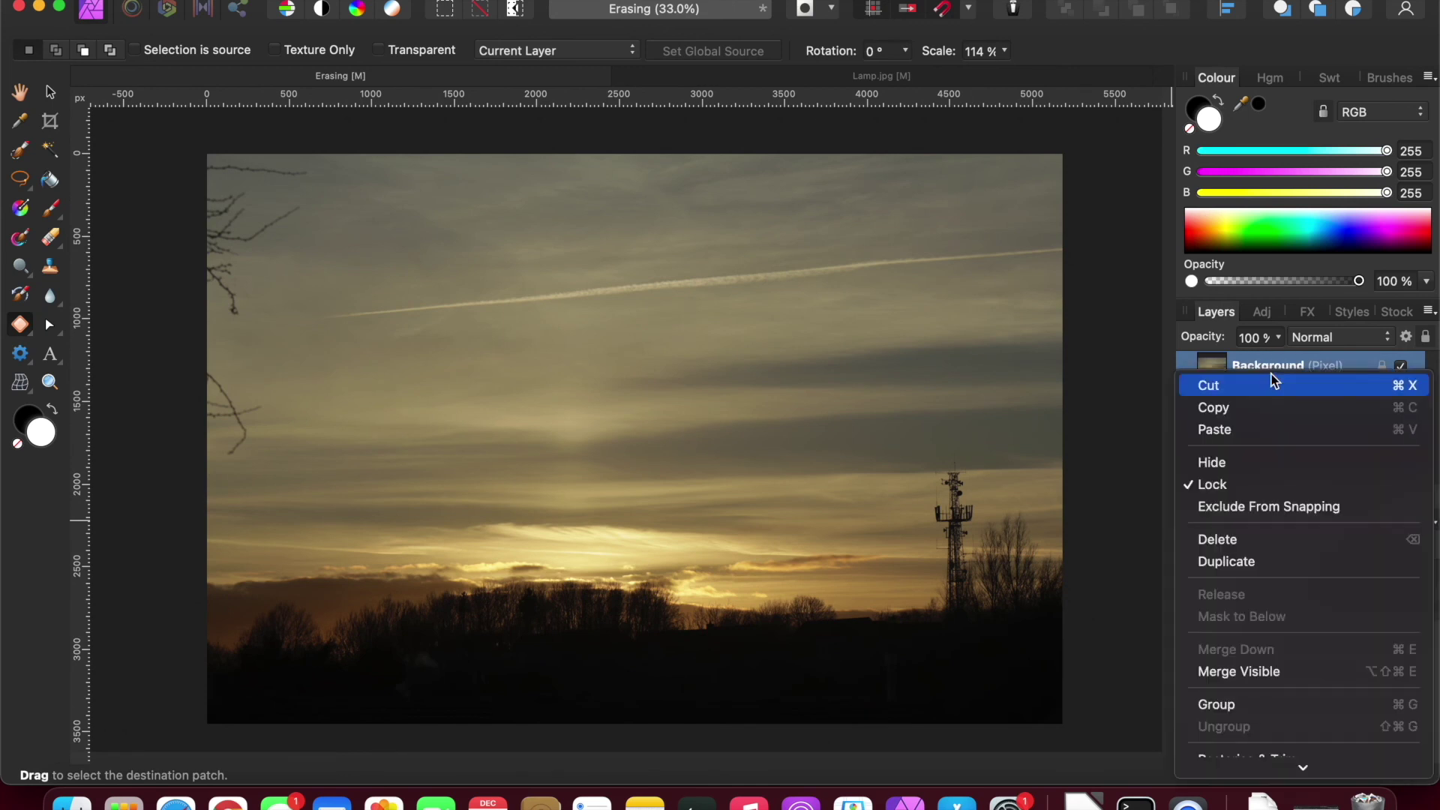
{"action": "left_click", "coordinate": [1075, 357]}
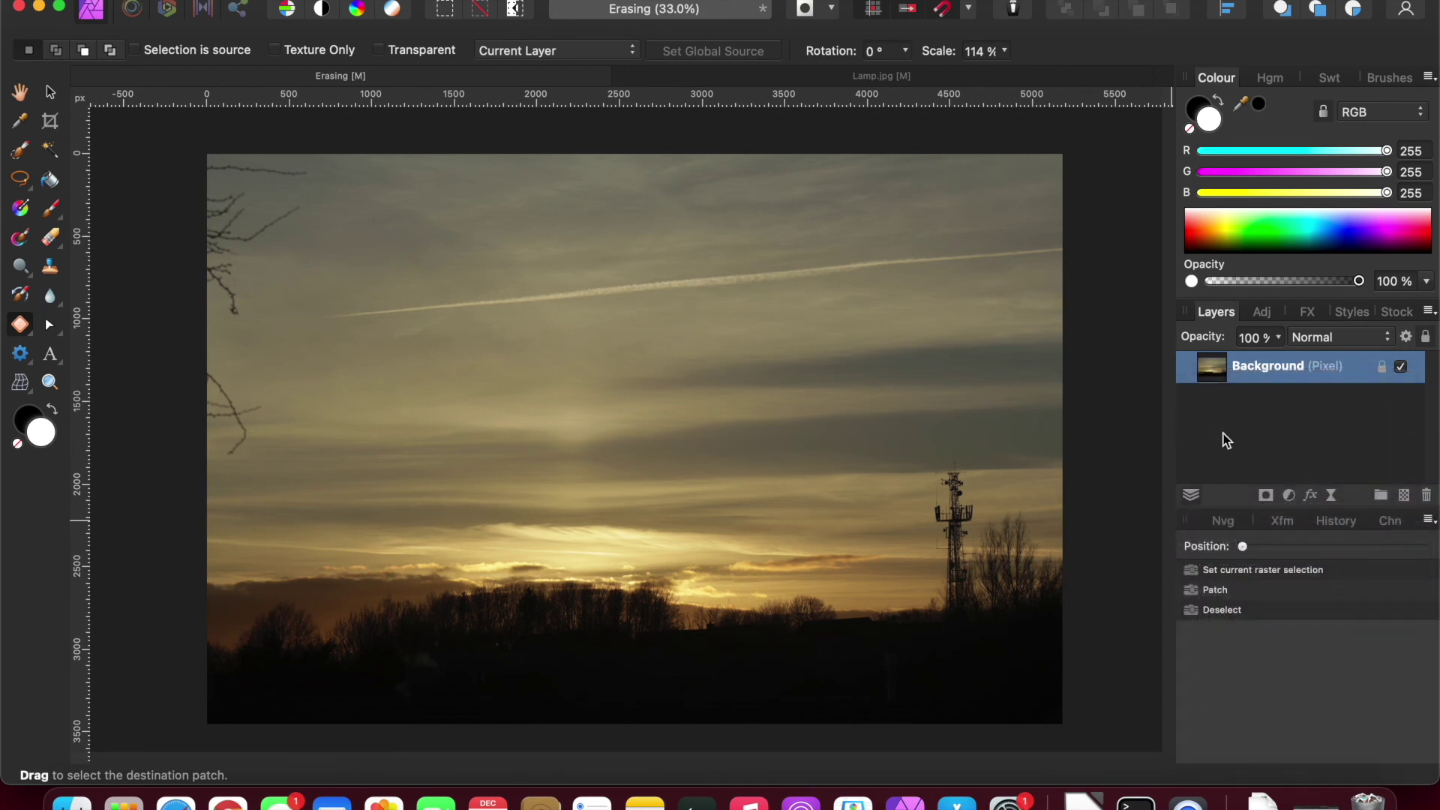
{"action": "right_click", "coordinate": [1275, 368]}
{"action": "left_click", "coordinate": [1260, 373]}
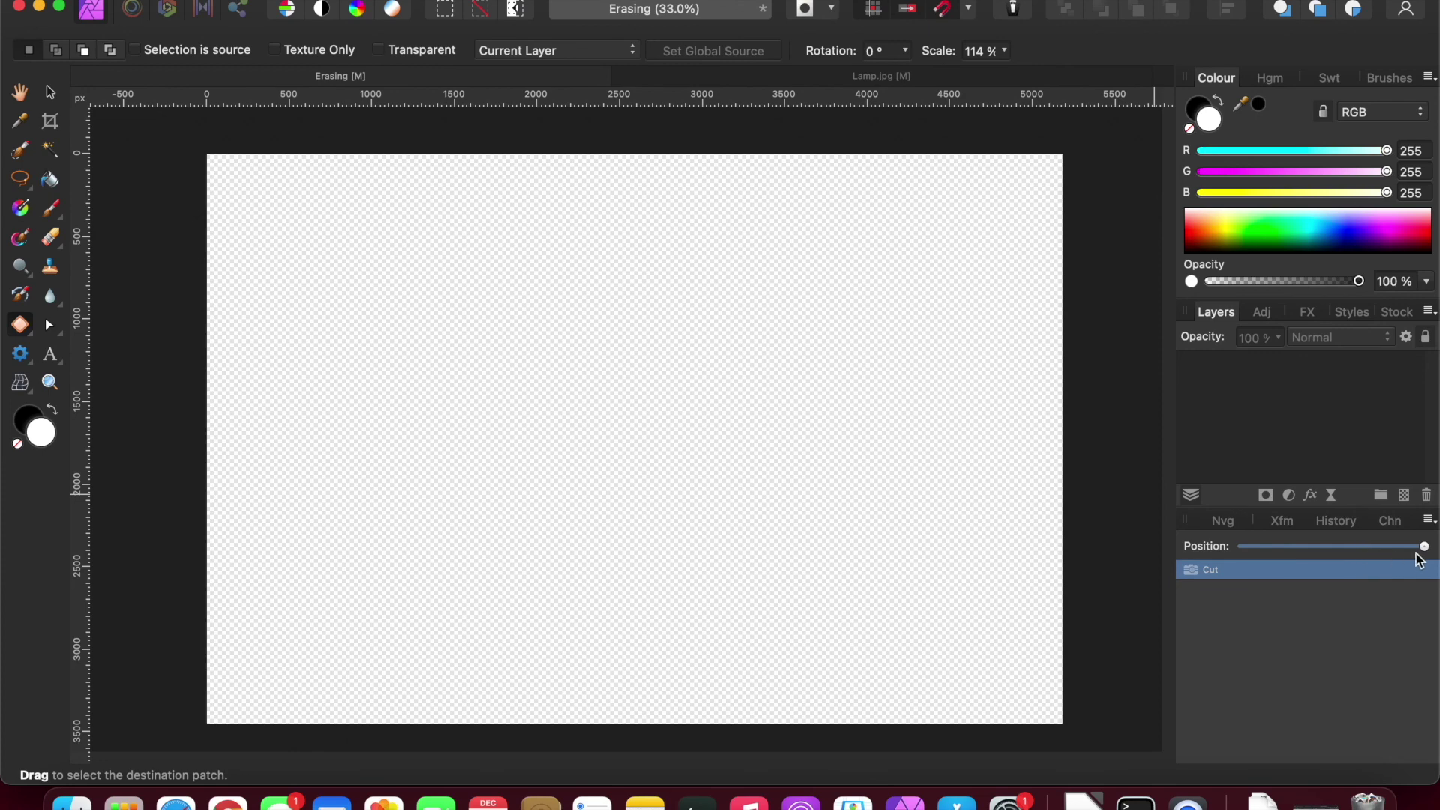
Restore the cut layer from History, then duplicate the Background layer
{"action": "left_click_drag", "start_coordinate": [1425, 546], "coordinate": [1200, 550]}
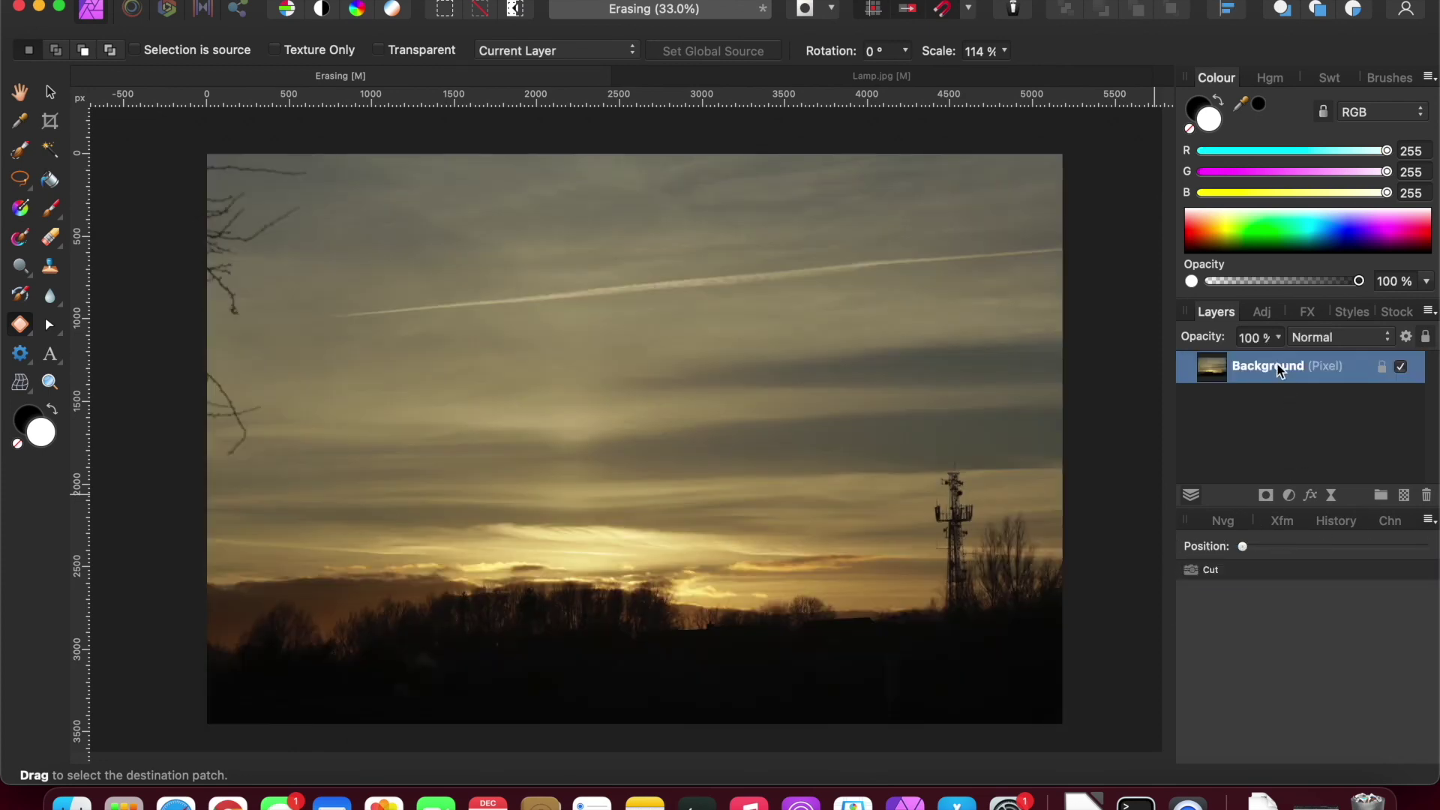
{"action": "right_click", "coordinate": [1212, 366]}
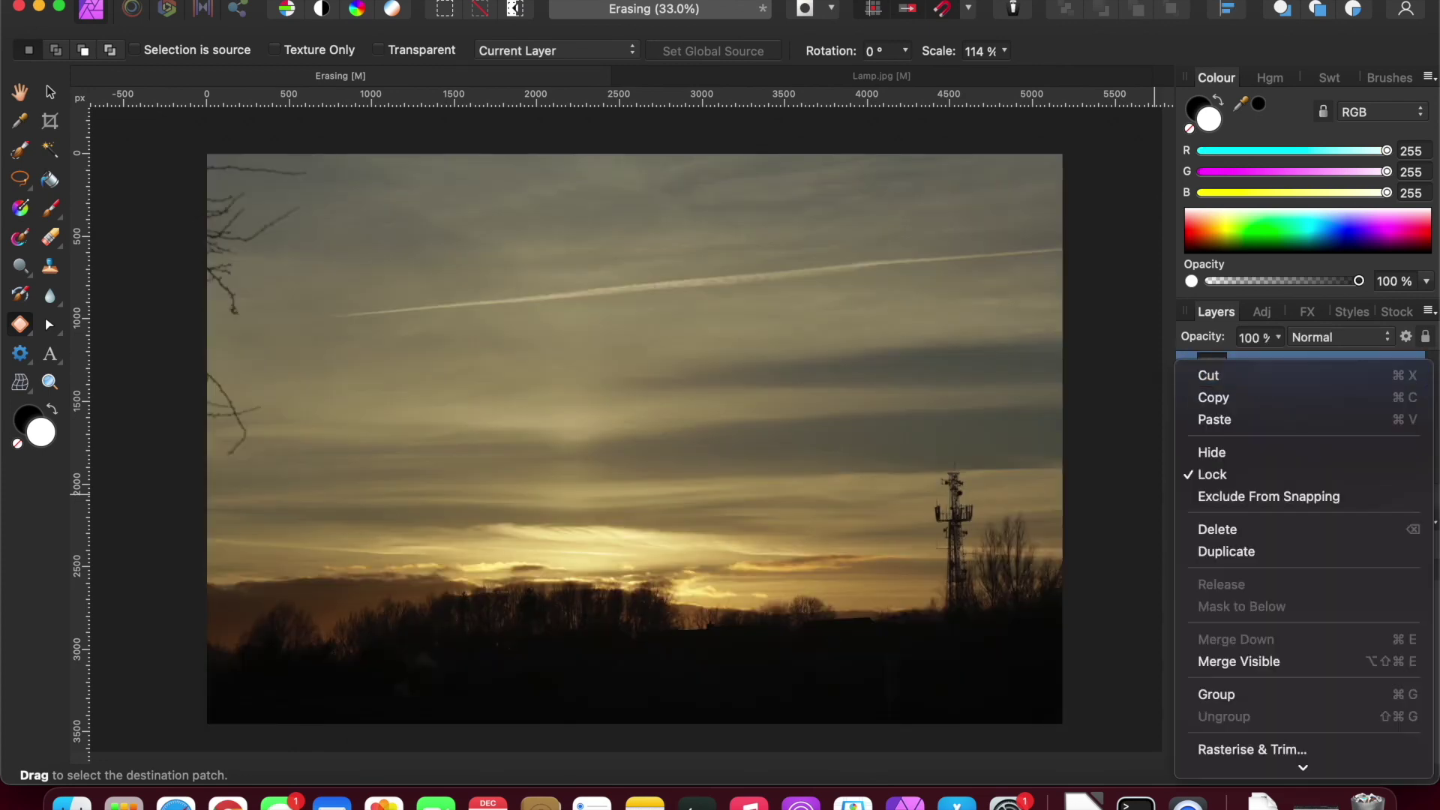
{"action": "left_click", "coordinate": [1243, 553]}
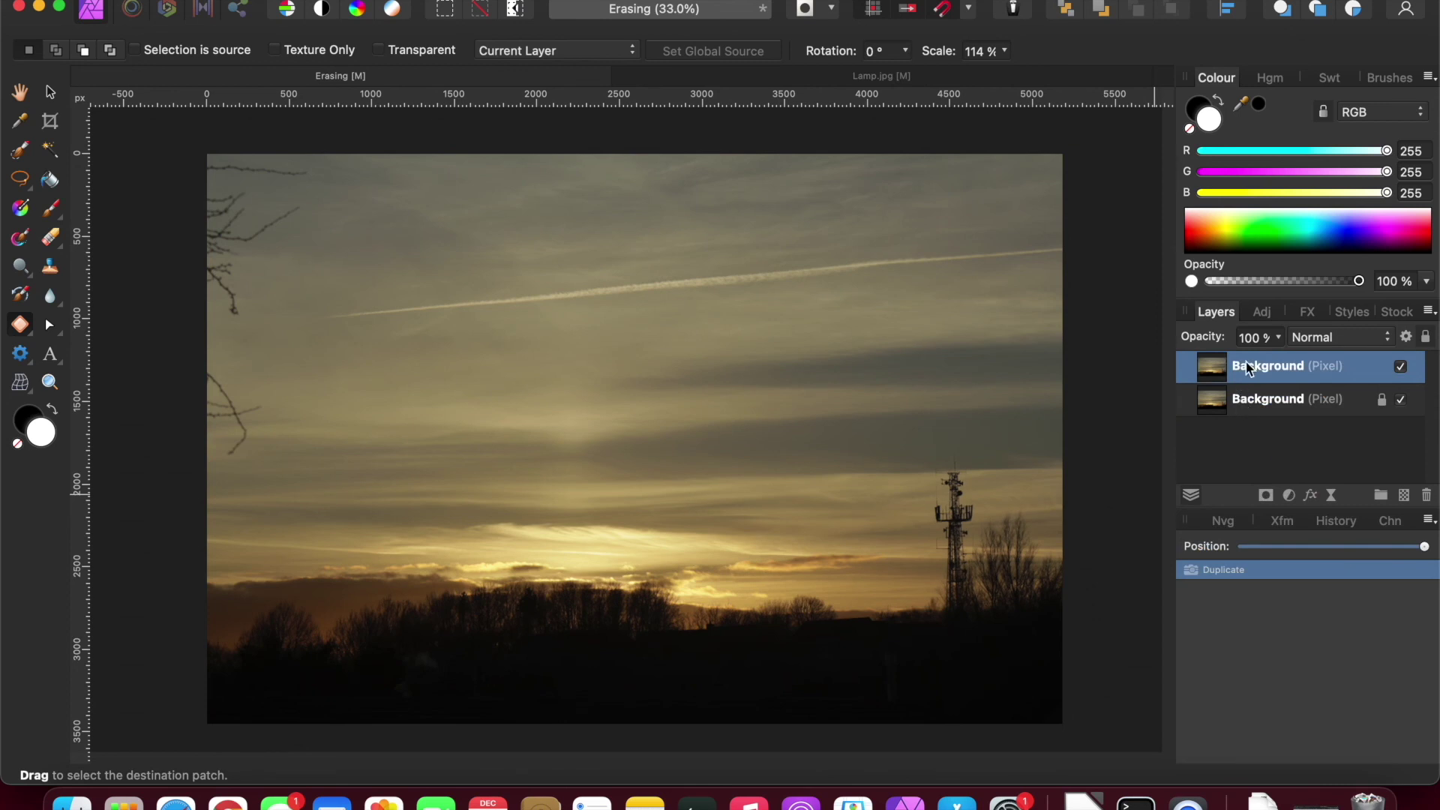